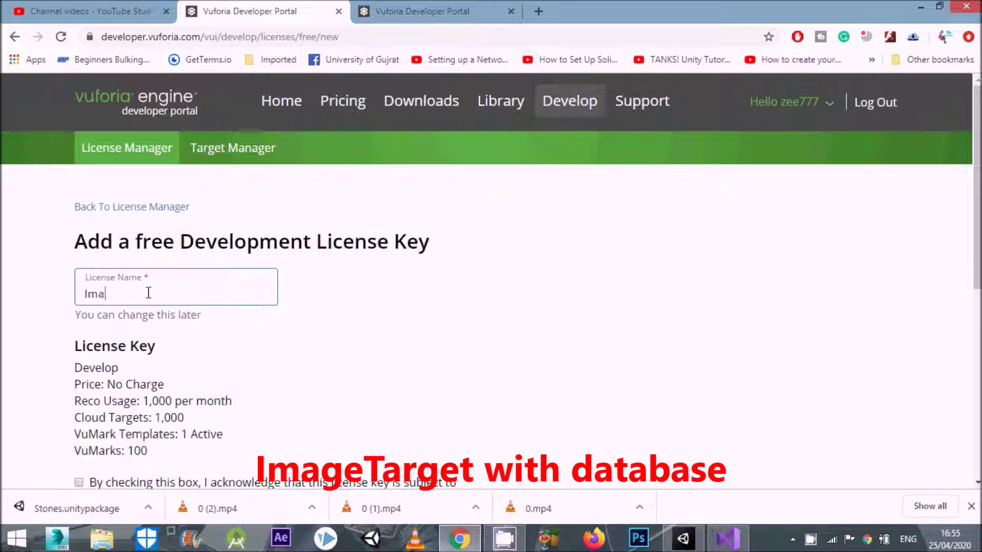
# - Create a free development license key named ImageTarget, accepting the license terms
pyautogui.write('Target')
pyautogui.scroll(-5, 153, 286)
pyautogui.click(79, 244)
pyautogui.click(192, 317)
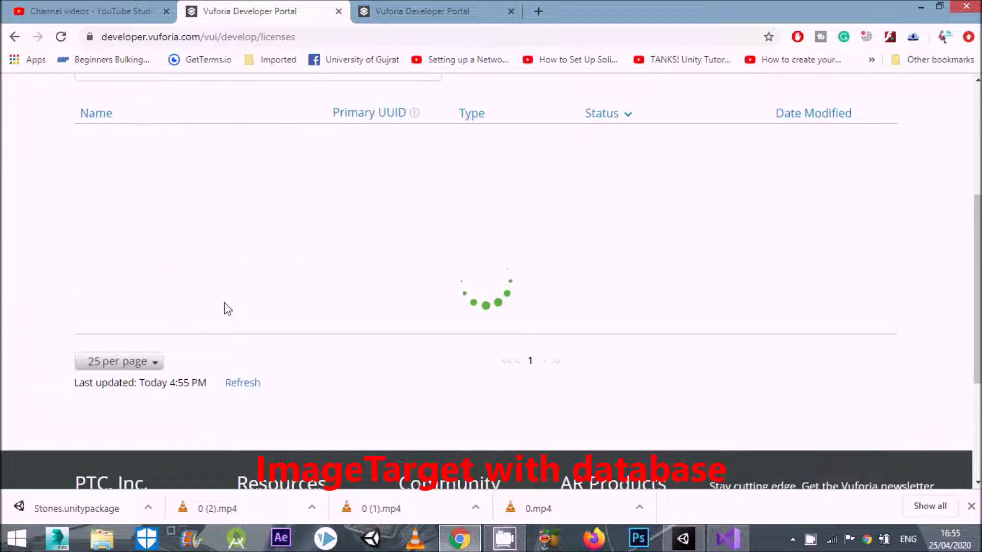
# - Copy the ImageTarget license key, switch to Unity and replace the App License Key in VuforiaConfiguration with it
pyautogui.click(131, 140)
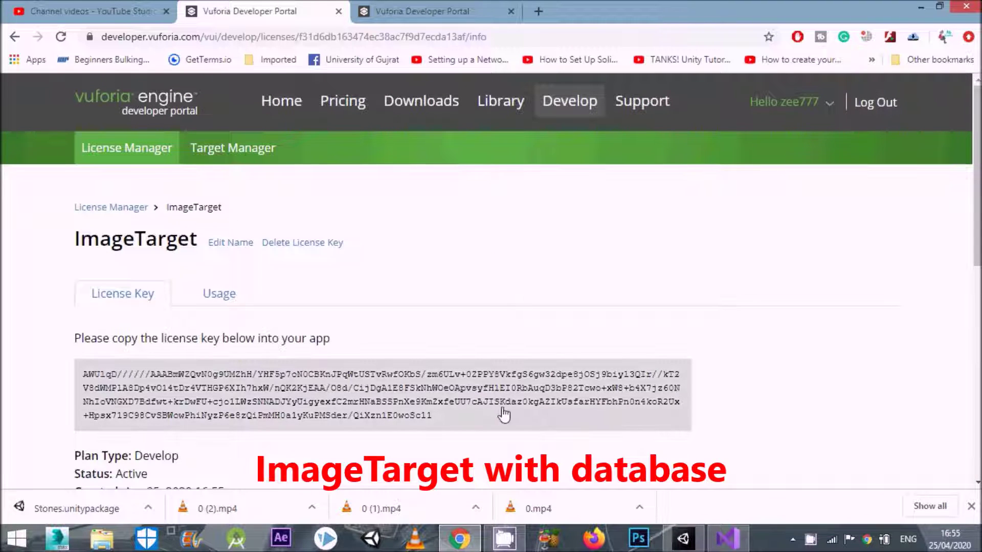
pyautogui.click(504, 414)
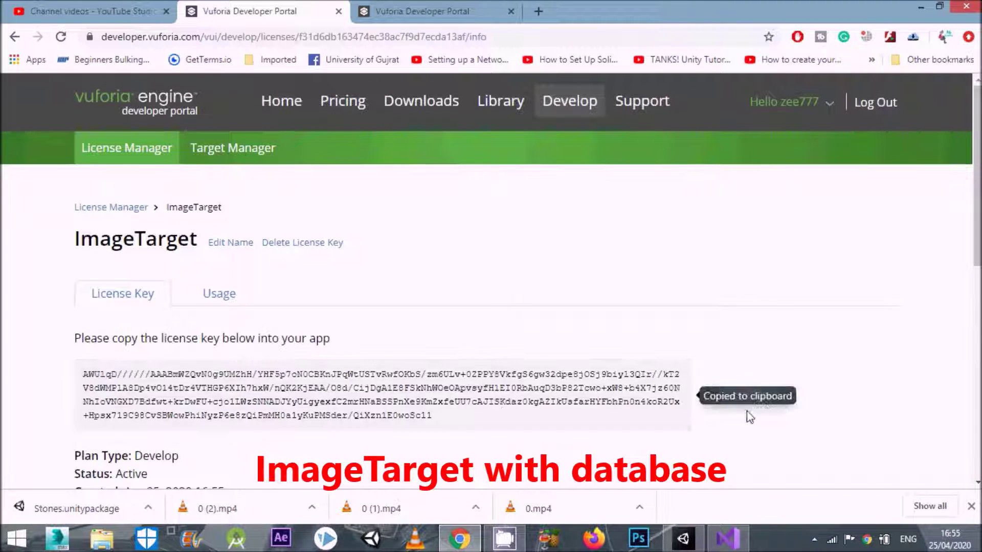
pyautogui.click(683, 538)
pyautogui.click(835, 290)
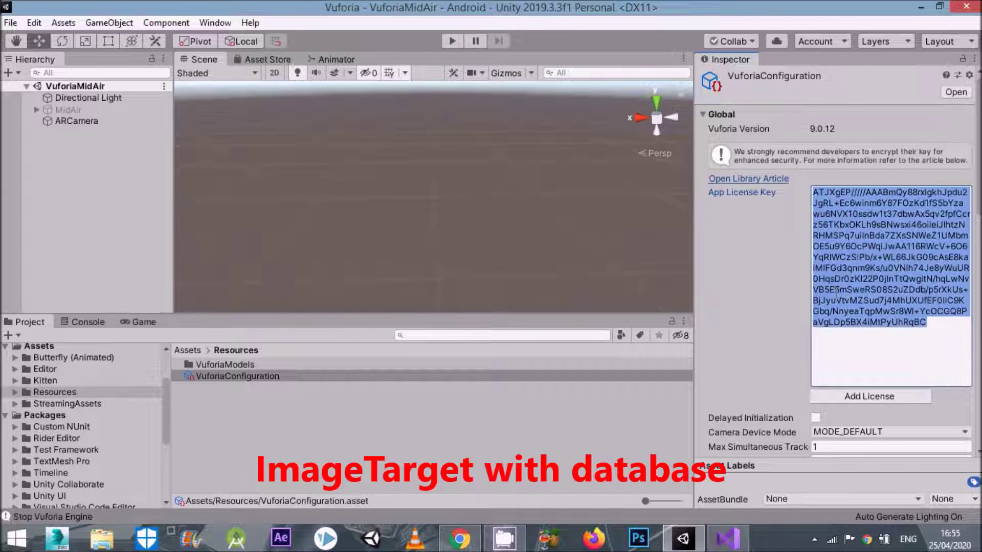
pyautogui.press('BackSpace')
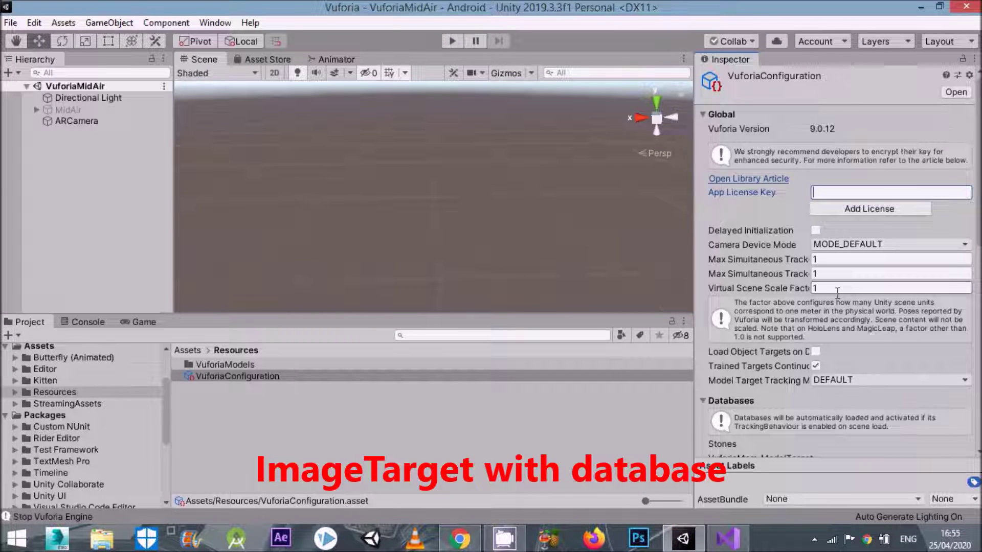
pyautogui.rightClick(848, 197)
pyautogui.click(879, 234)
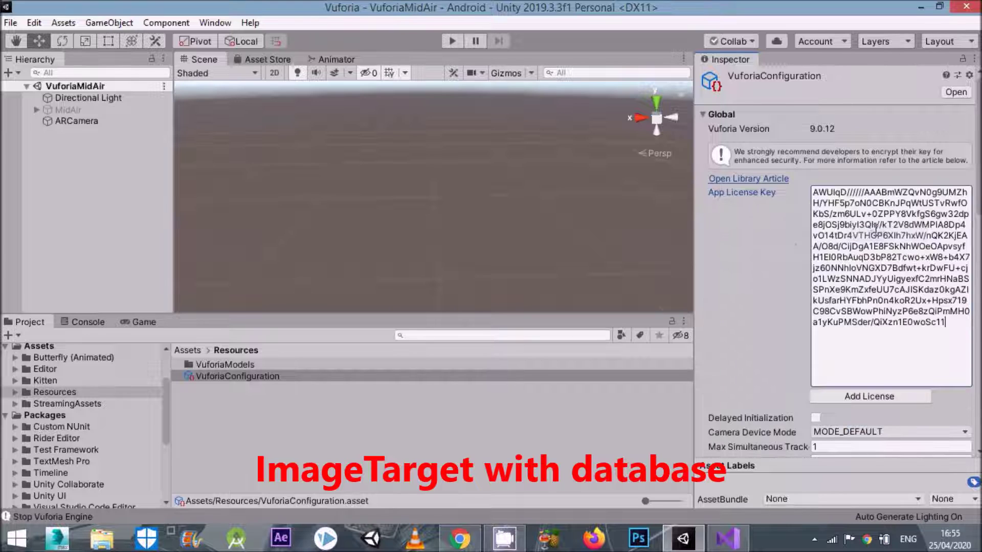
pyautogui.scroll(-4, 872, 254)
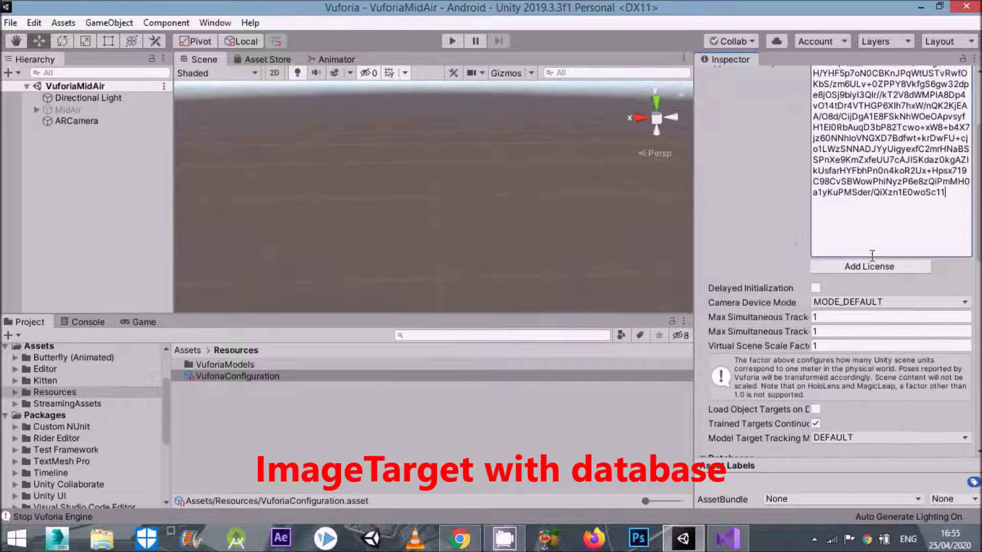
# - Add a Vuforia Engine Image Target to the VuforiaMidAir scene at the top level of the hierarchy
pyautogui.click(125, 188)
pyautogui.click(91, 122)
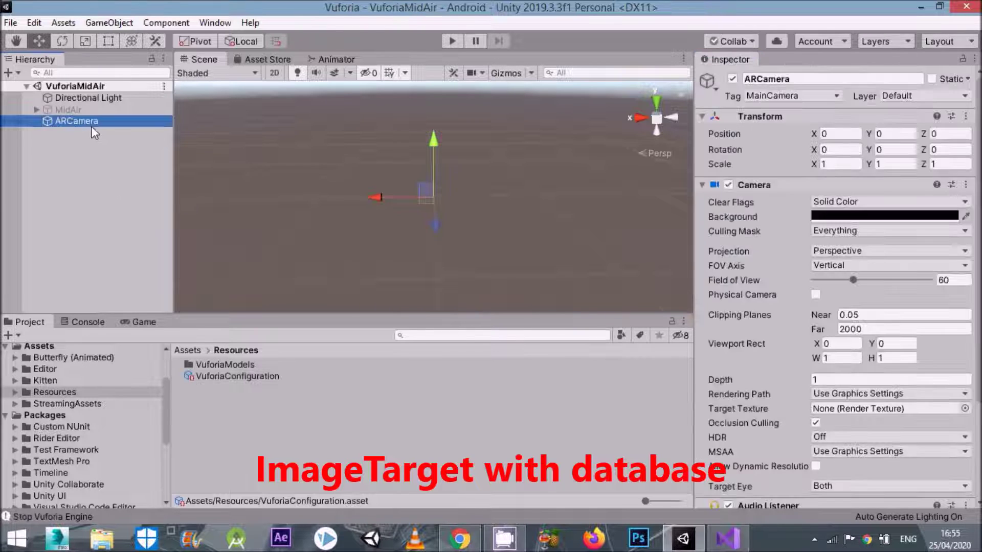
pyautogui.click(88, 174)
pyautogui.rightClick(87, 167)
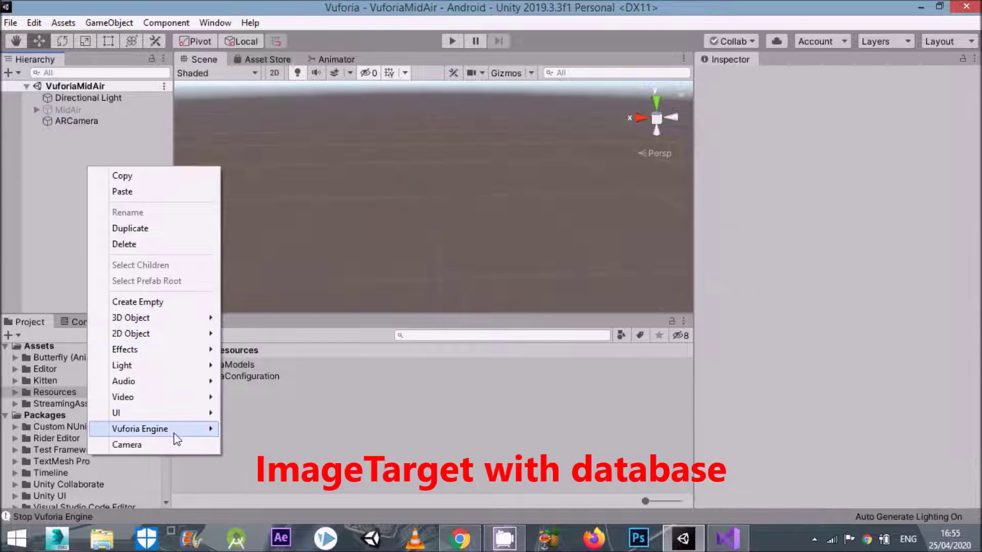
pyautogui.moveTo(167, 432)
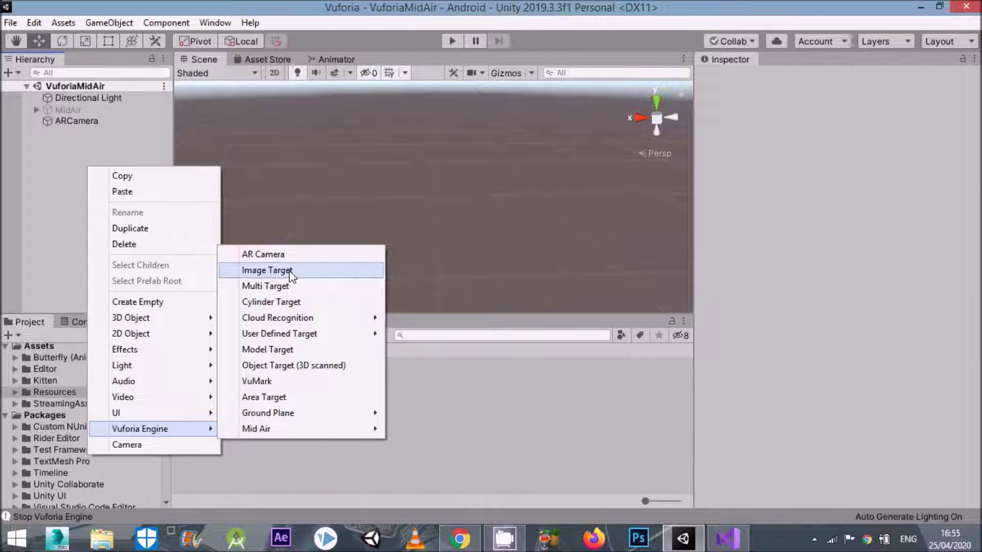
pyautogui.click(314, 270)
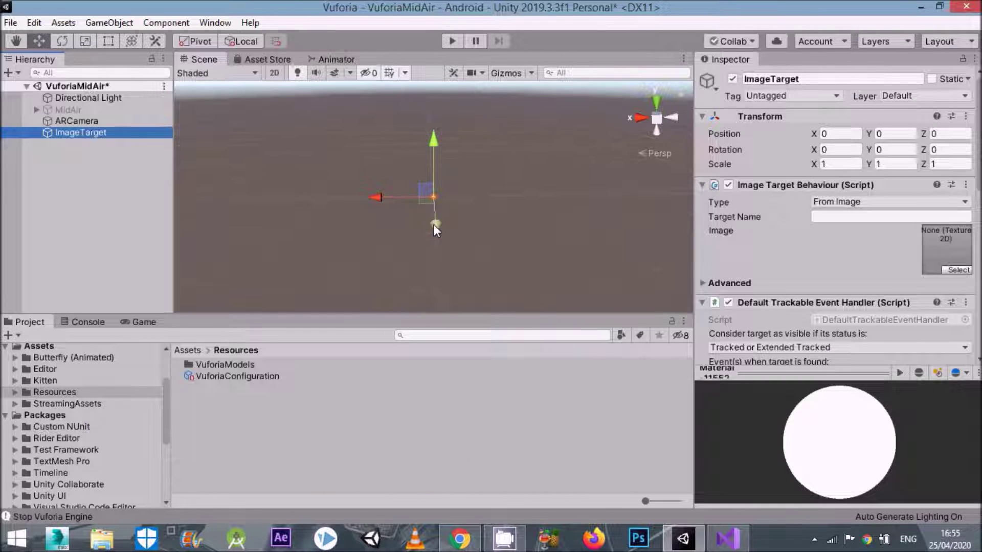
# - Set the ImageTarget's Image Target Behaviour type to From Database
pyautogui.keyDown('alt'); pyautogui.moveTo(388, 220); pyautogui.dragTo(503, 223); pyautogui.keyUp('alt')
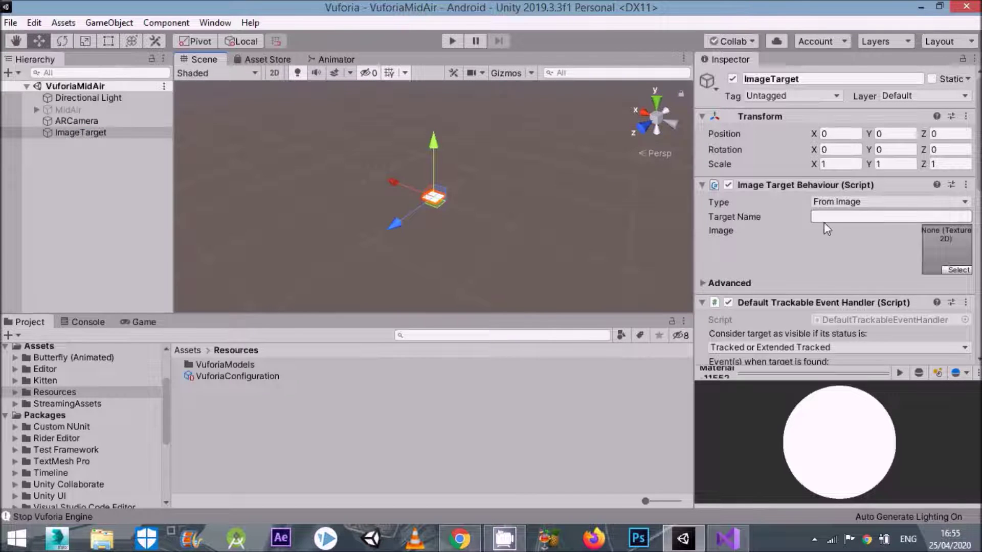
pyautogui.click(847, 203)
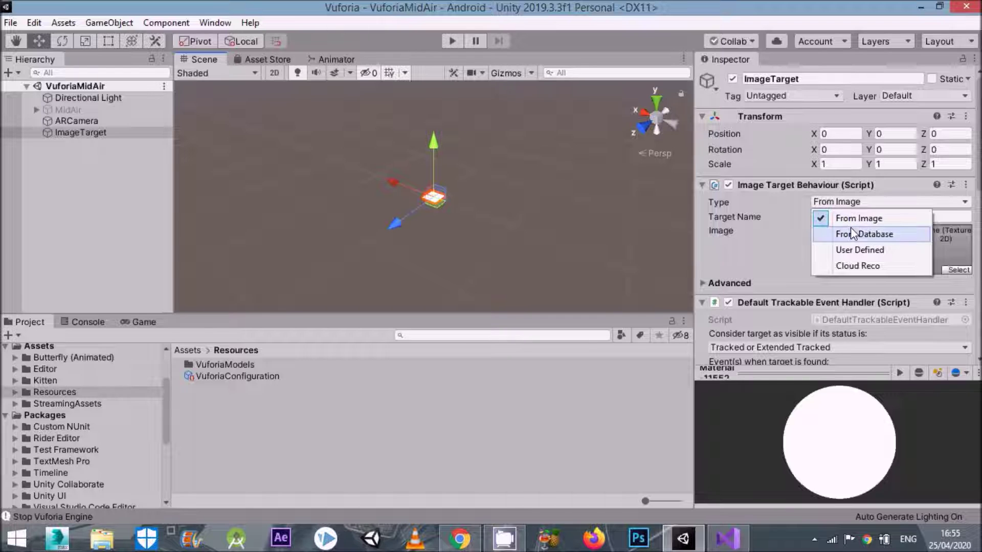
pyautogui.click(849, 234)
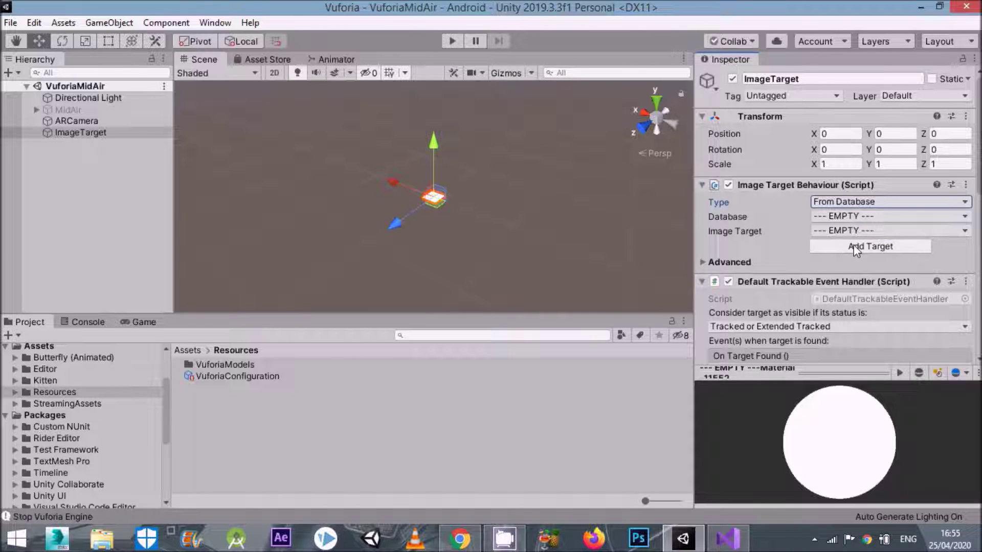
# - Switch to the Vuforia Developer Portal in the browser and create a Device database named Stone in the Target Manager
pyautogui.click(683, 538)
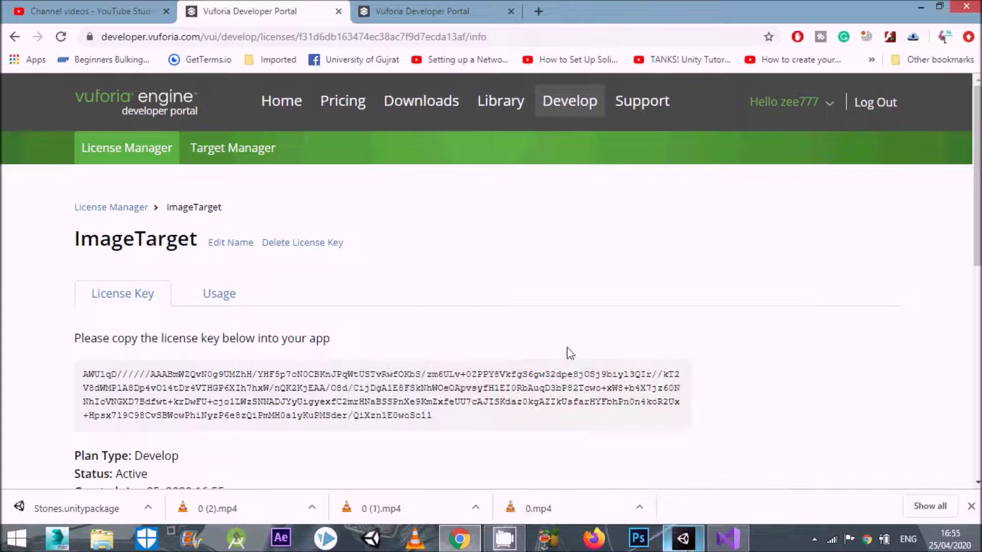
pyautogui.click(244, 156)
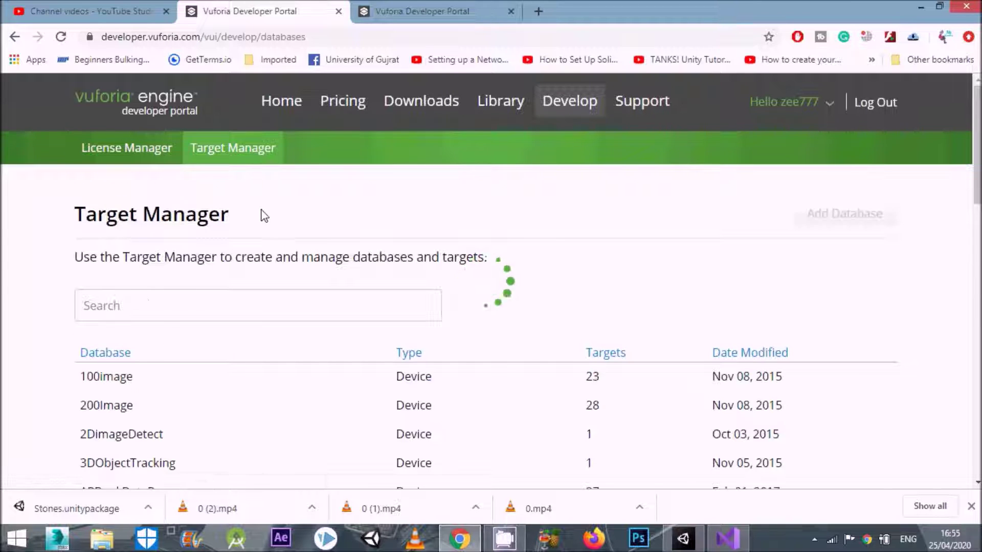
pyautogui.click(177, 312)
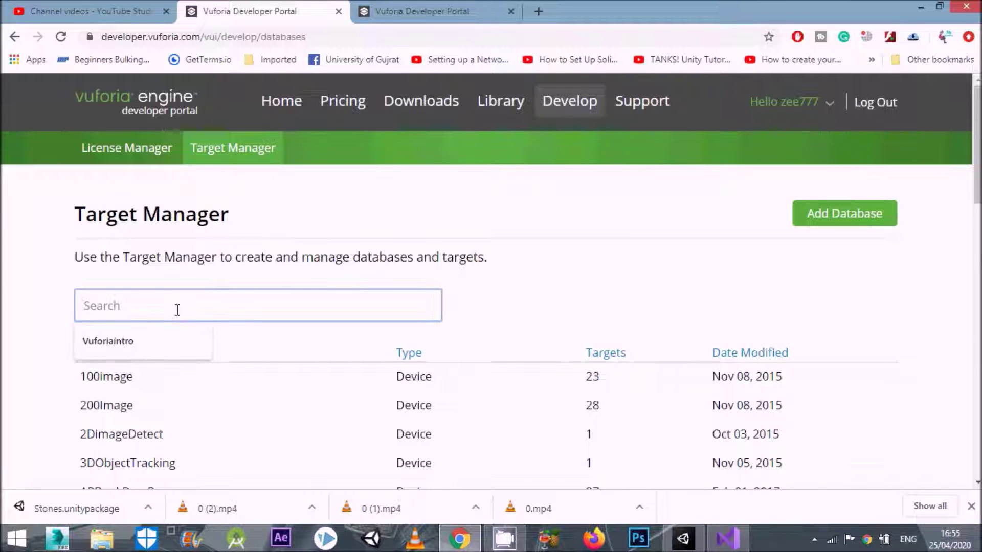
pyautogui.click(853, 224)
pyautogui.click(392, 238)
pyautogui.write('Stone')
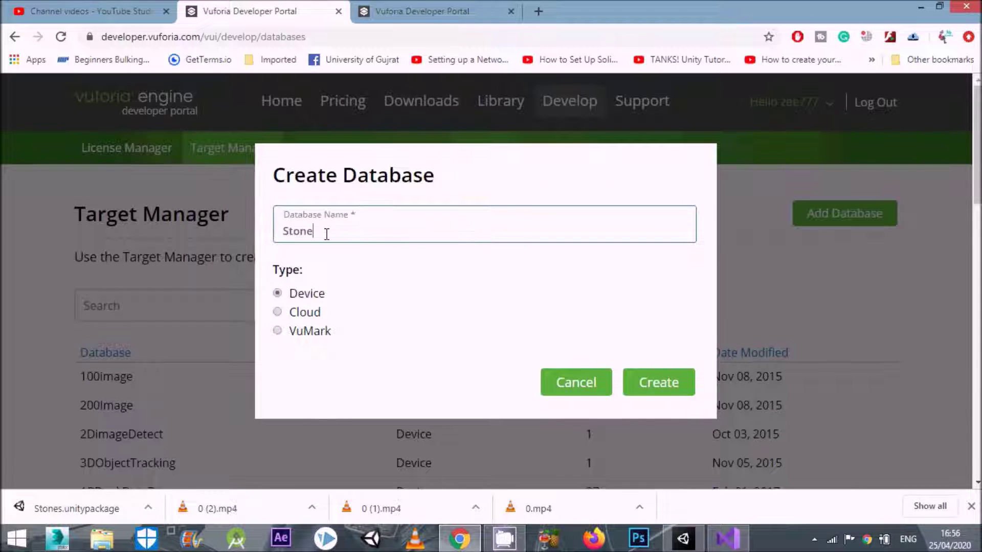
pyautogui.click(658, 383)
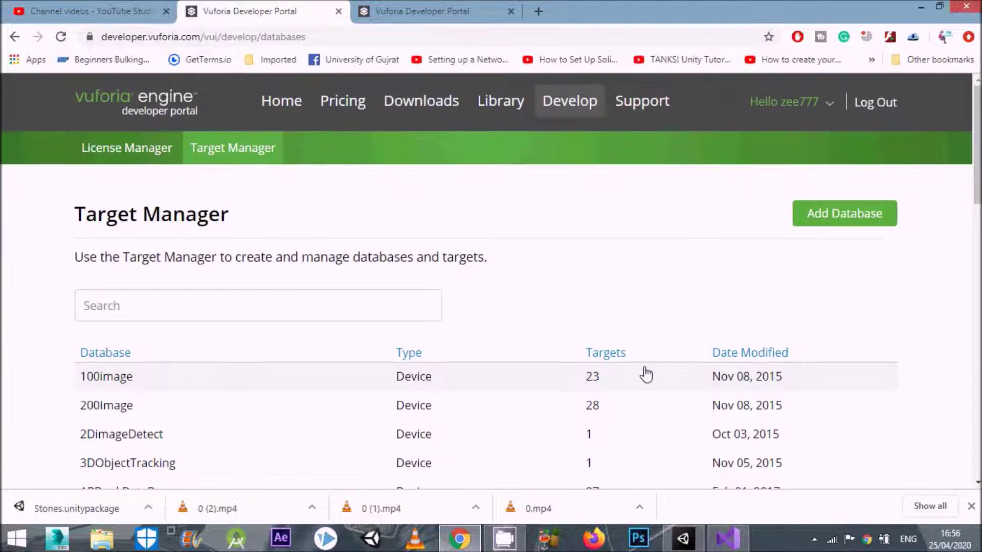
# - Search the Target Manager for Stone and open the Stone database
pyautogui.click(159, 298)
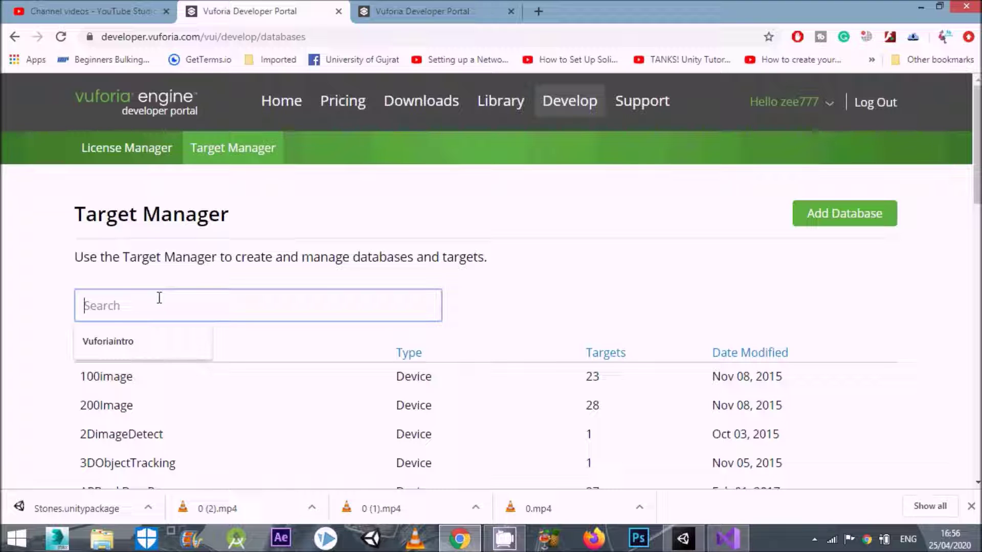
pyautogui.write('Stone')
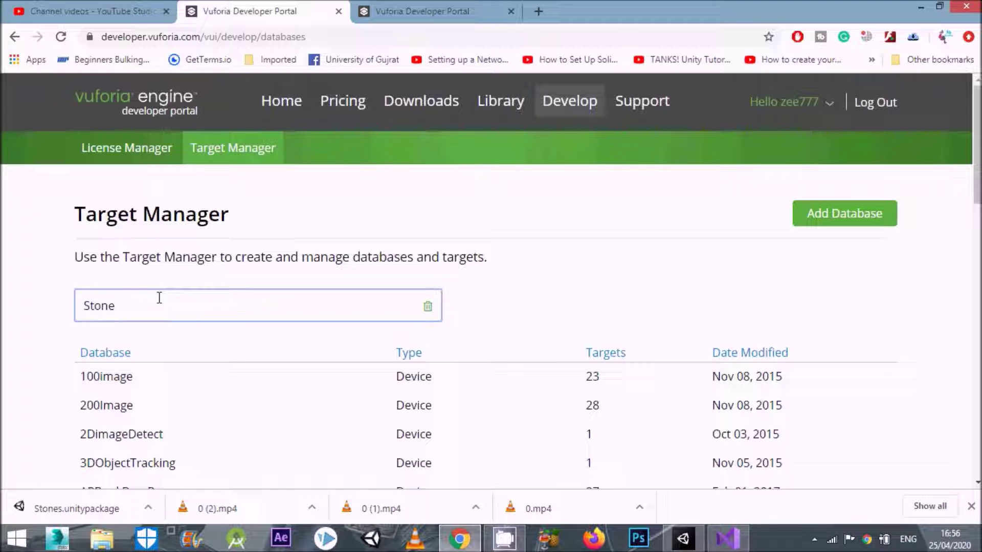
pyautogui.click(101, 378)
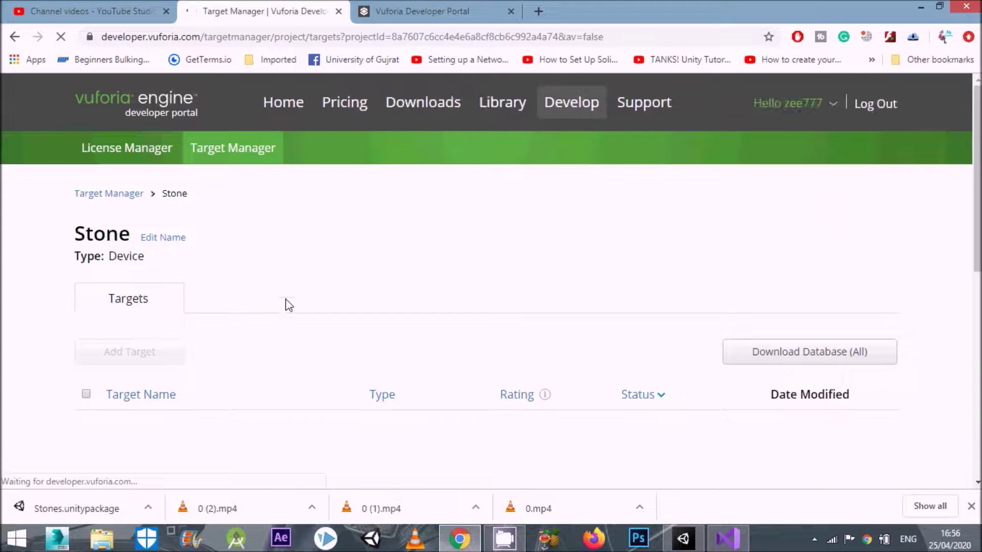
# - Start a new Single Image target in the Stone database and choose ObjectTarget.jpeg from the desktop as its file
pyautogui.scroll(-5, 288, 306)
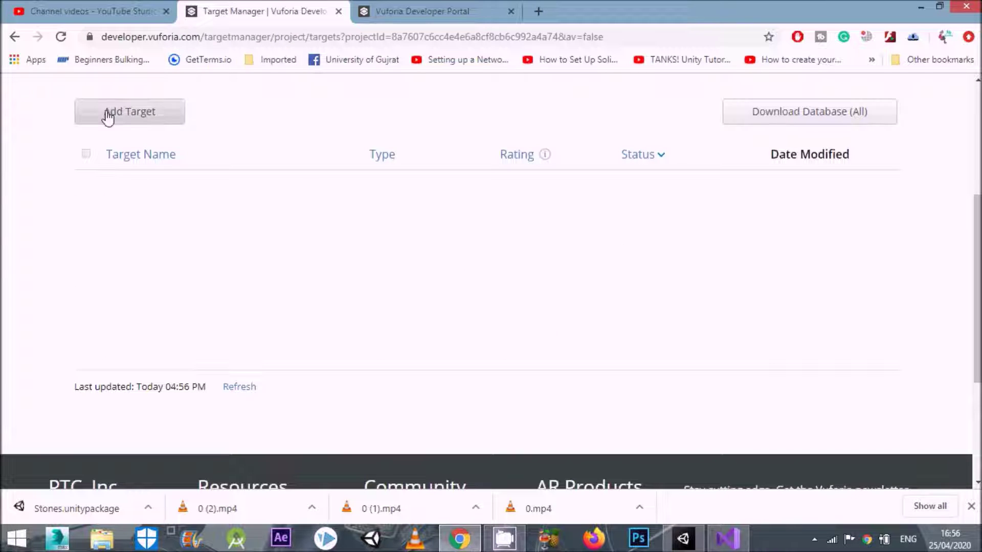
pyautogui.click(137, 117)
pyautogui.scroll(5, 533, 212)
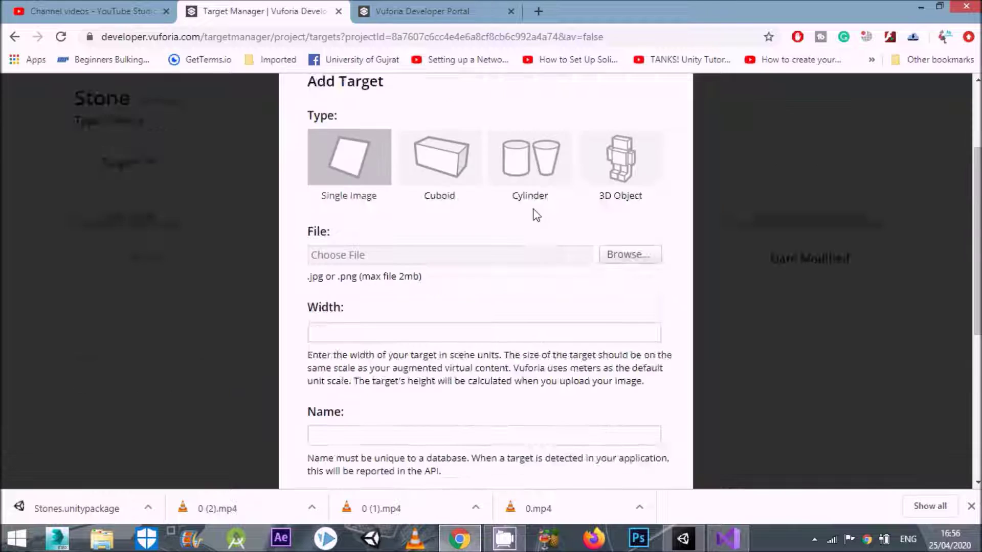
pyautogui.click(622, 393)
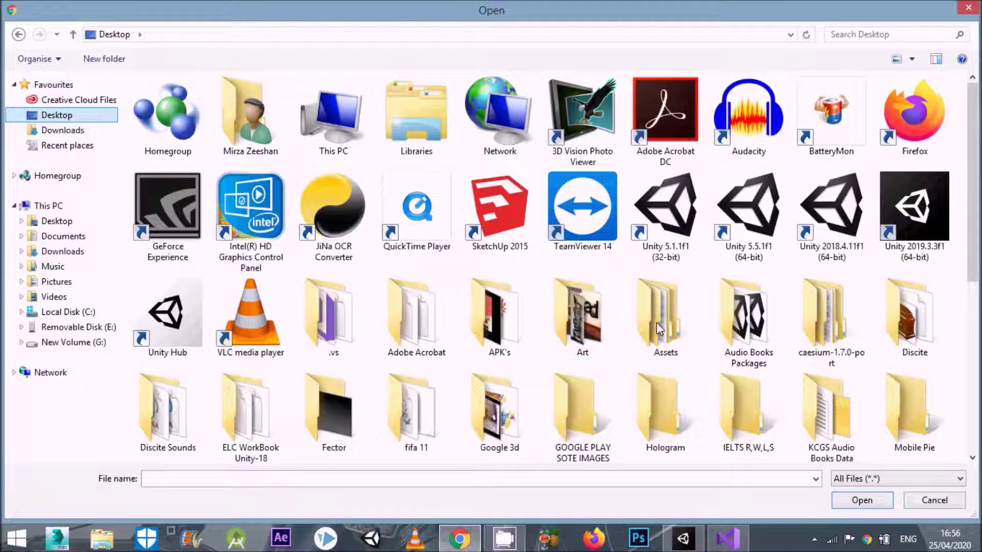
pyautogui.scroll(-5, 971, 238)
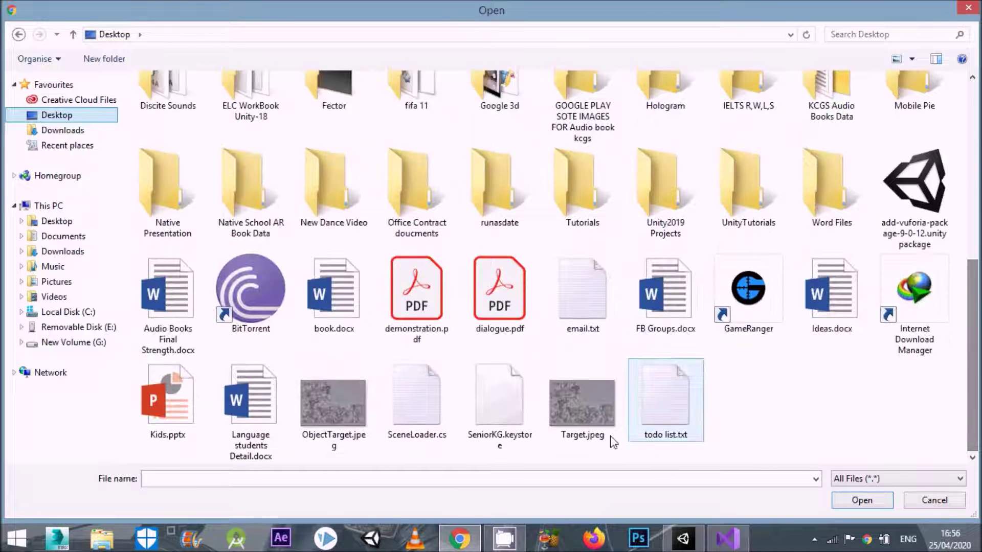
pyautogui.click(341, 403)
pyautogui.doubleClick(341, 403)
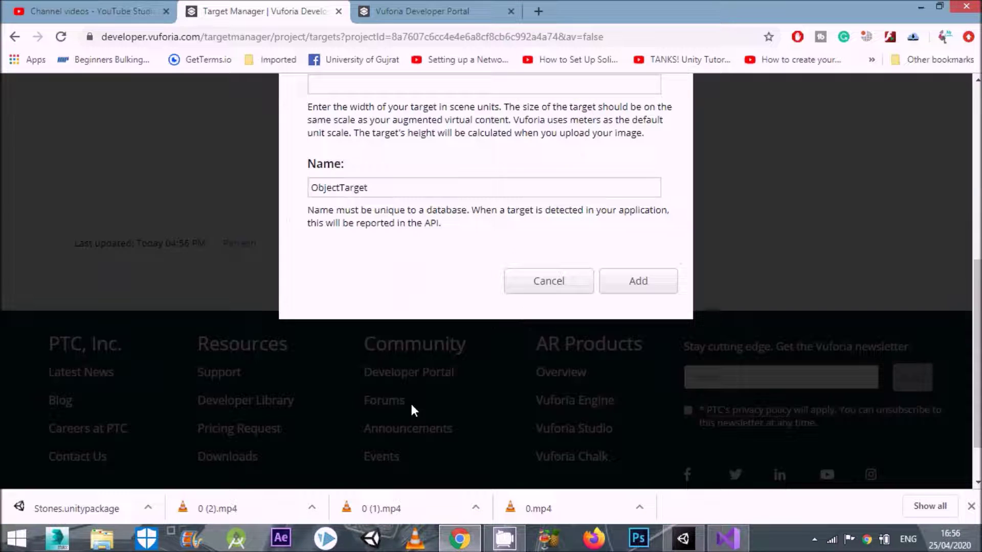
# - Set the new target's width to 6 and add it to the database
pyautogui.scroll(5, 525, 297)
pyautogui.click(403, 325)
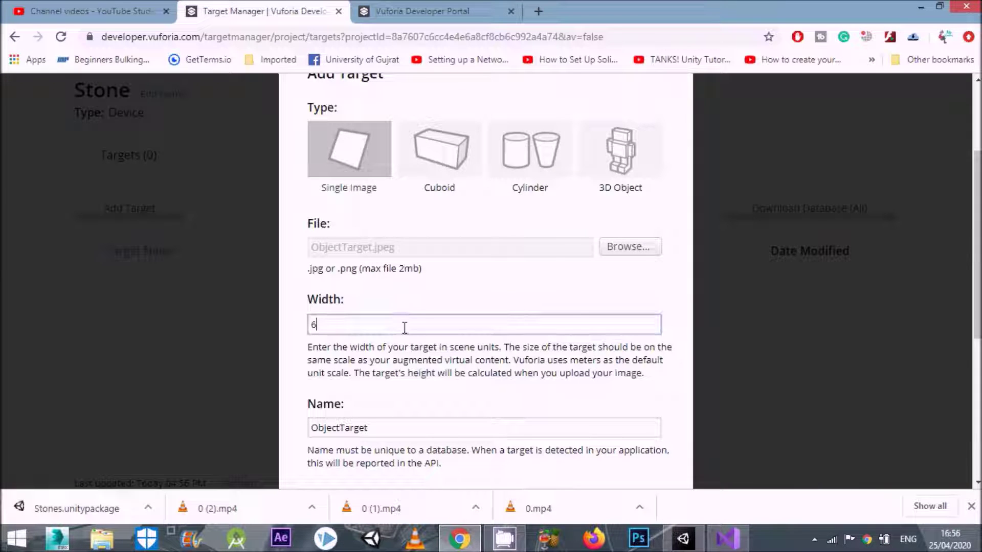
pyautogui.scroll(-5, 465, 340)
pyautogui.click(637, 288)
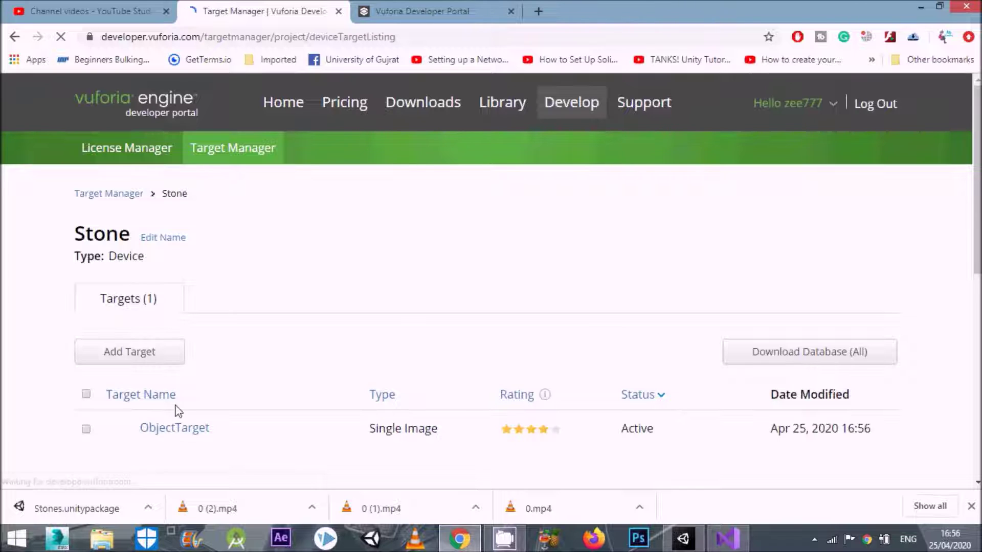
# - Download the whole Stone database for the Unity Editor platform
pyautogui.scroll(-5, 118, 252)
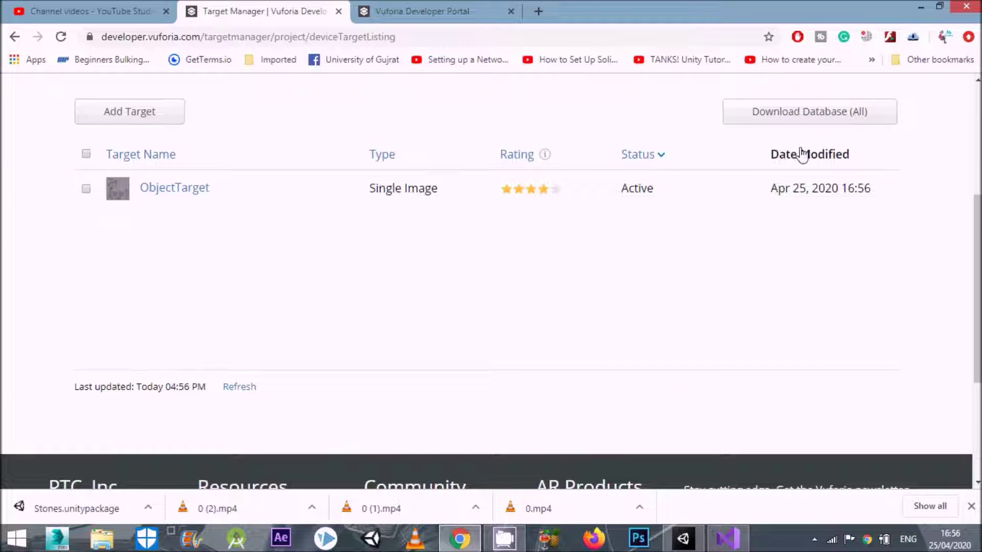
pyautogui.click(807, 111)
pyautogui.scroll(5, 601, 171)
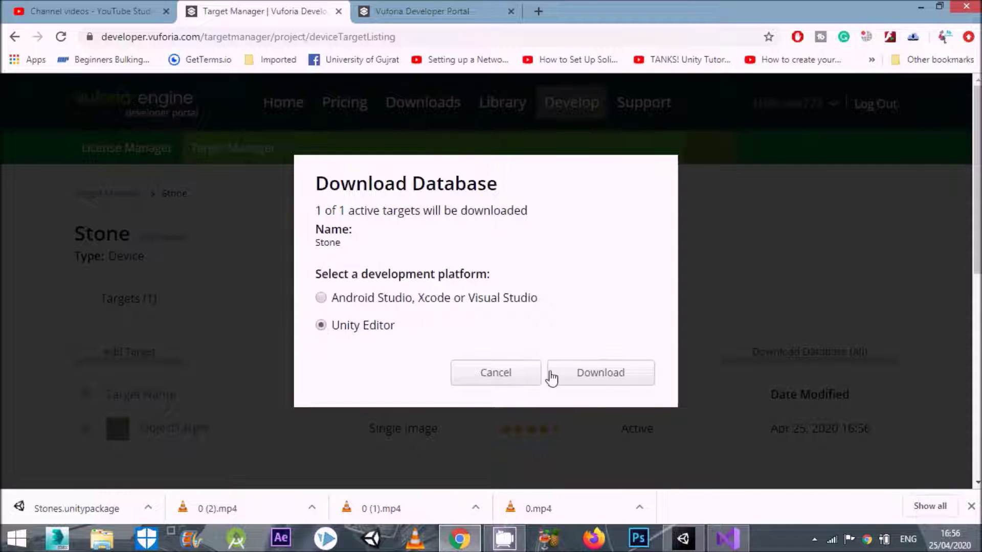
pyautogui.click(614, 378)
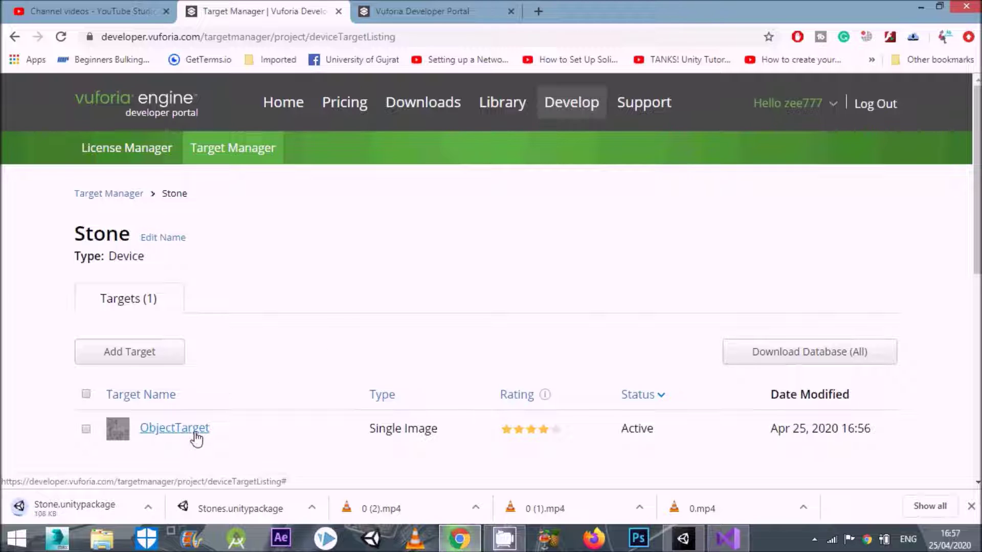
# - Show the downloaded Stone.unitypackage in its folder and move it from Downloads to the desktop
pyautogui.click(147, 509)
pyautogui.click(171, 460)
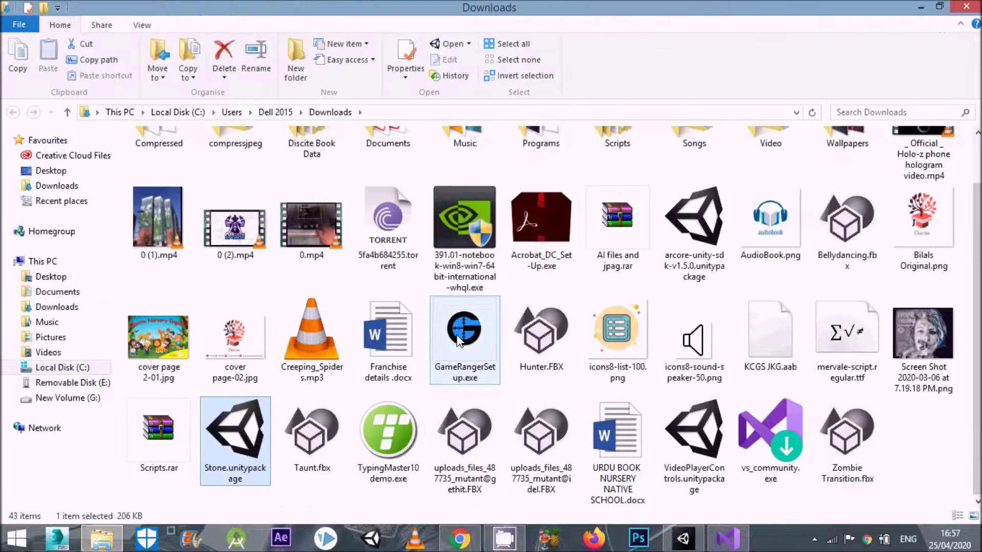
pyautogui.click(966, 7)
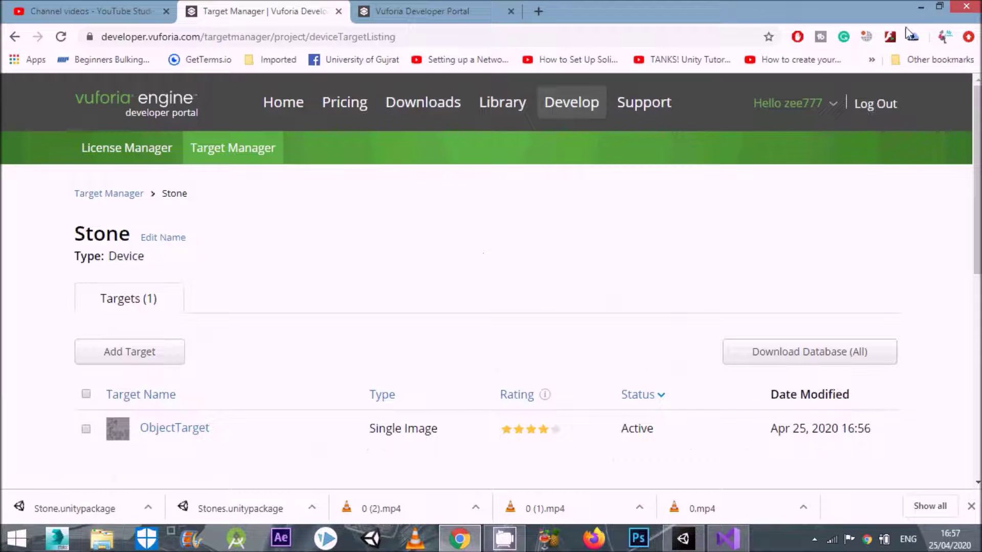
pyautogui.click(920, 7)
pyautogui.rightClick(428, 313)
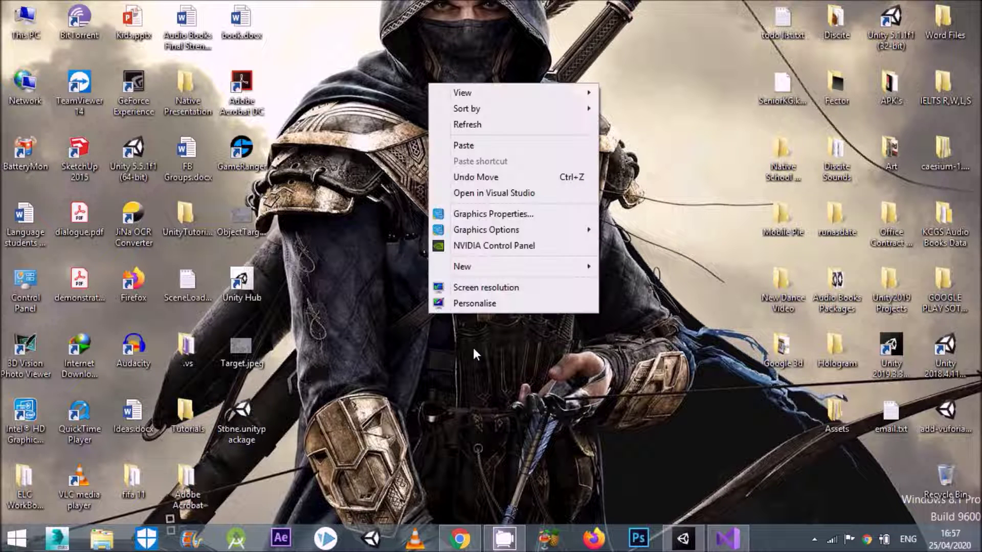
# - Switch to Unity and import Stone.unitypackage from the desktop into the project with all its contents
pyautogui.click(478, 126)
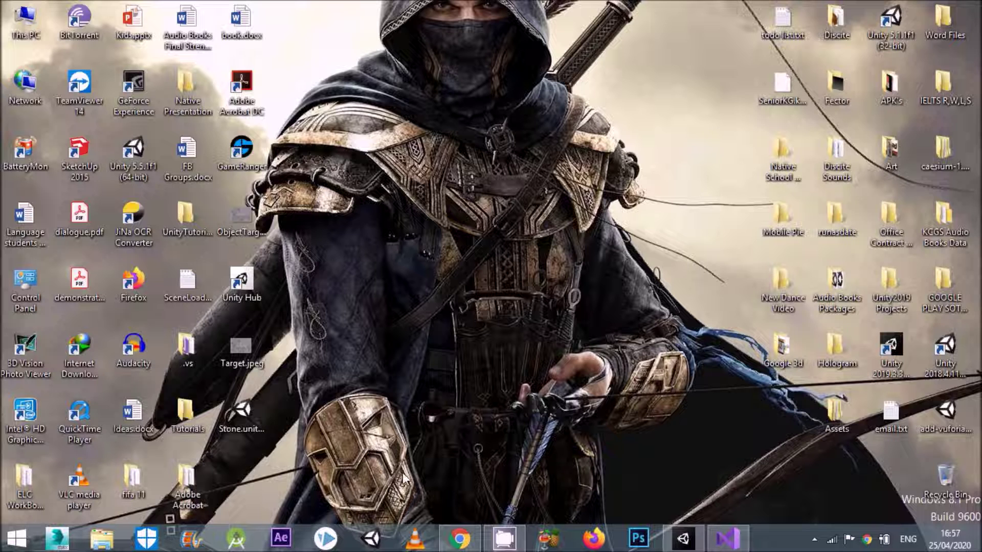
pyautogui.click(675, 539)
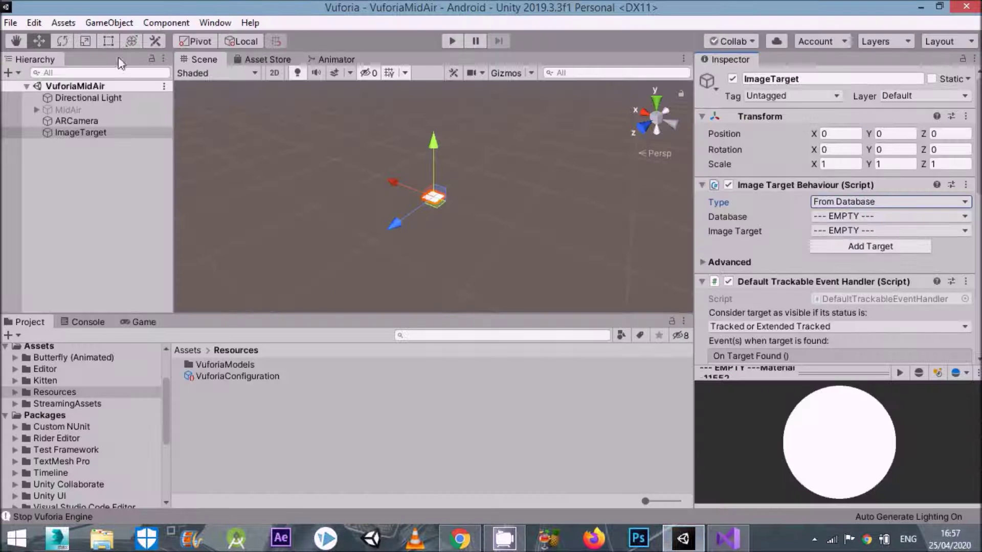
pyautogui.click(62, 23)
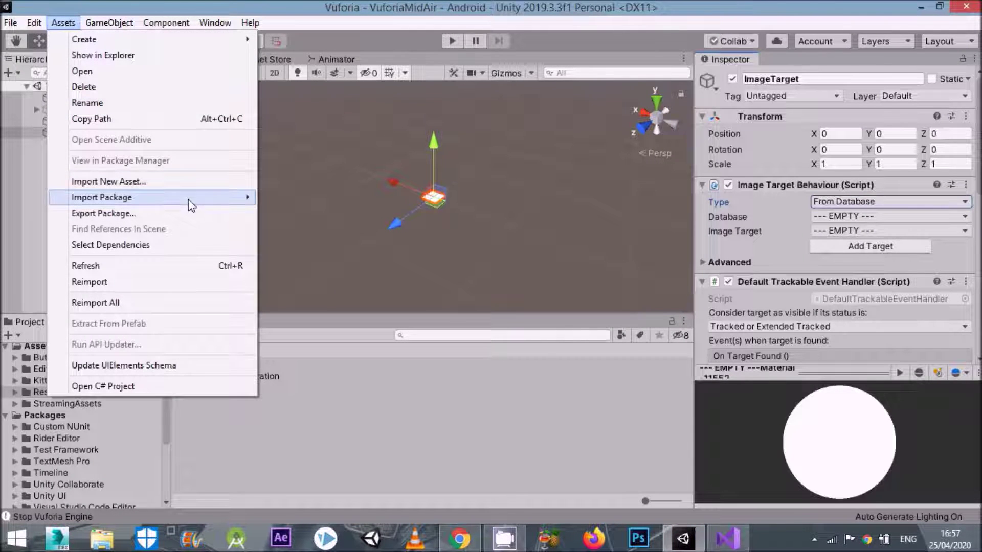
pyautogui.moveTo(188, 200)
pyautogui.click(292, 201)
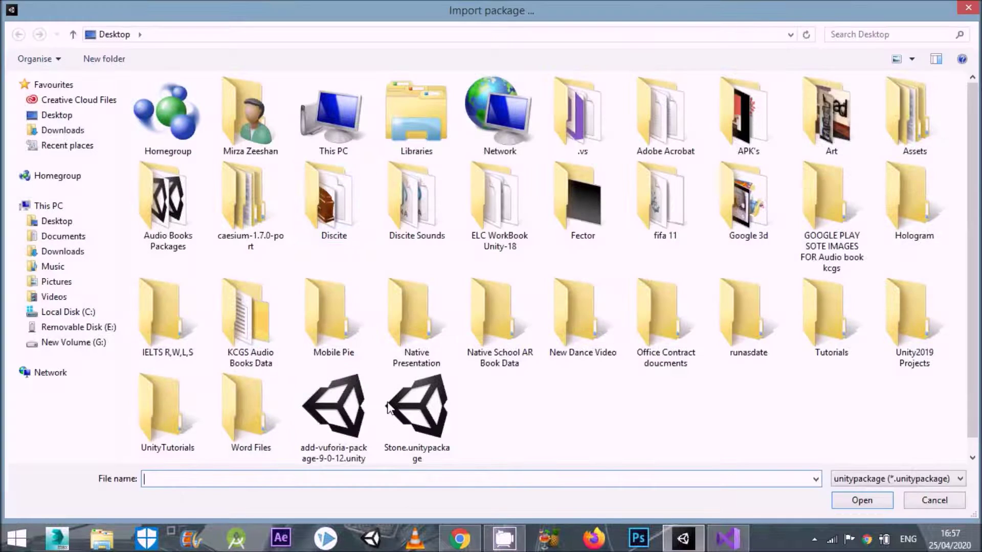
pyautogui.click(416, 403)
pyautogui.doubleClick(416, 407)
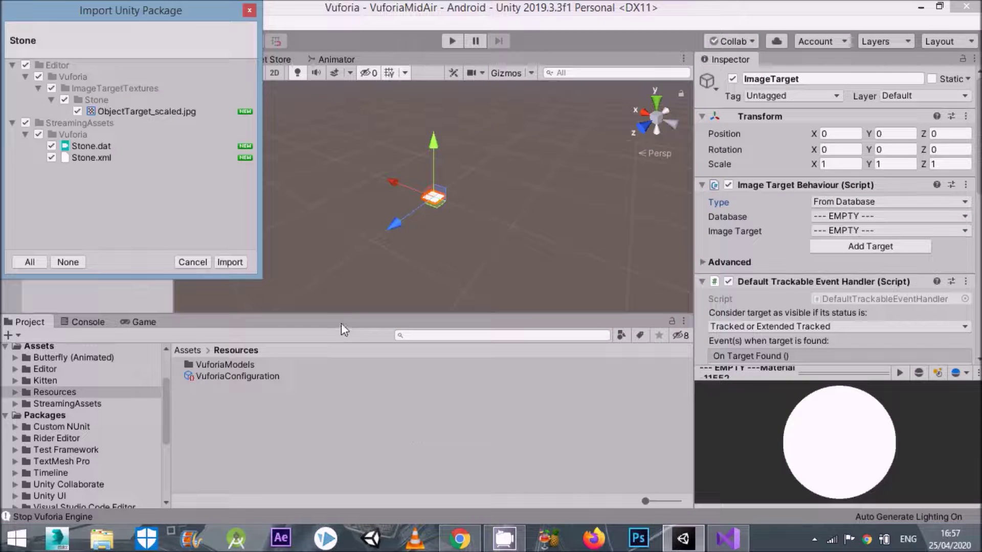
pyautogui.click(239, 264)
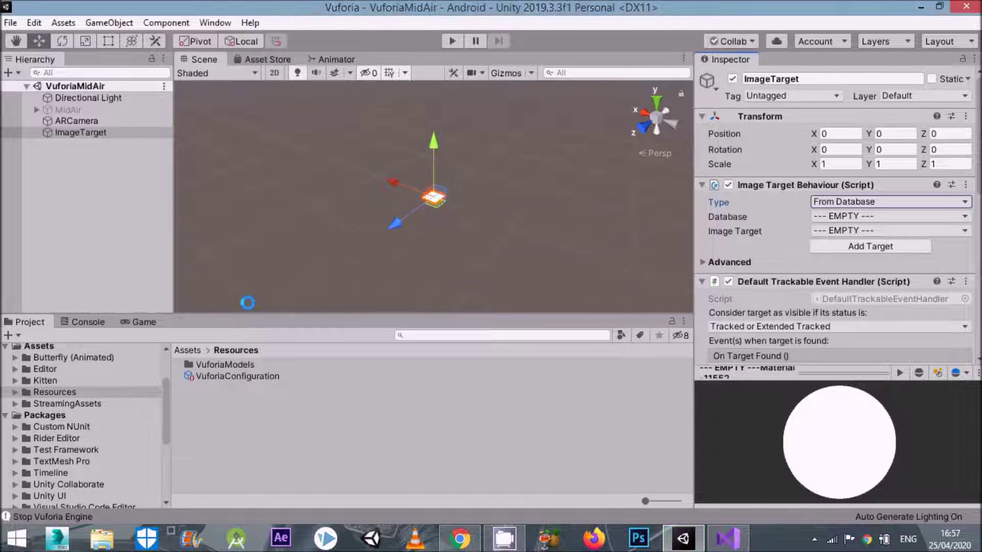
# - Set the ImageTarget's type to From Database, assign the Stone database with its ObjectTarget image, and save the scene
pyautogui.click(80, 151)
pyautogui.click(83, 133)
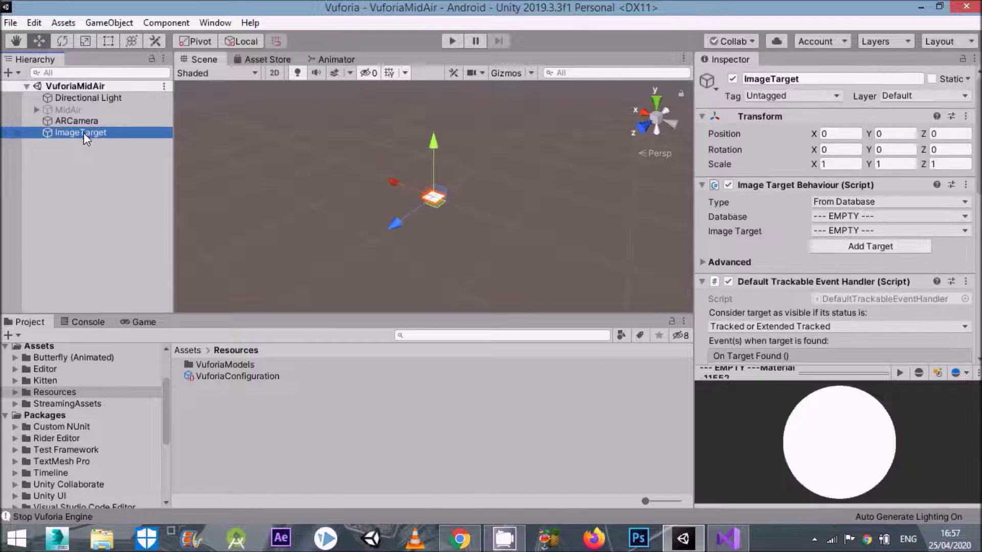
pyautogui.click(847, 201)
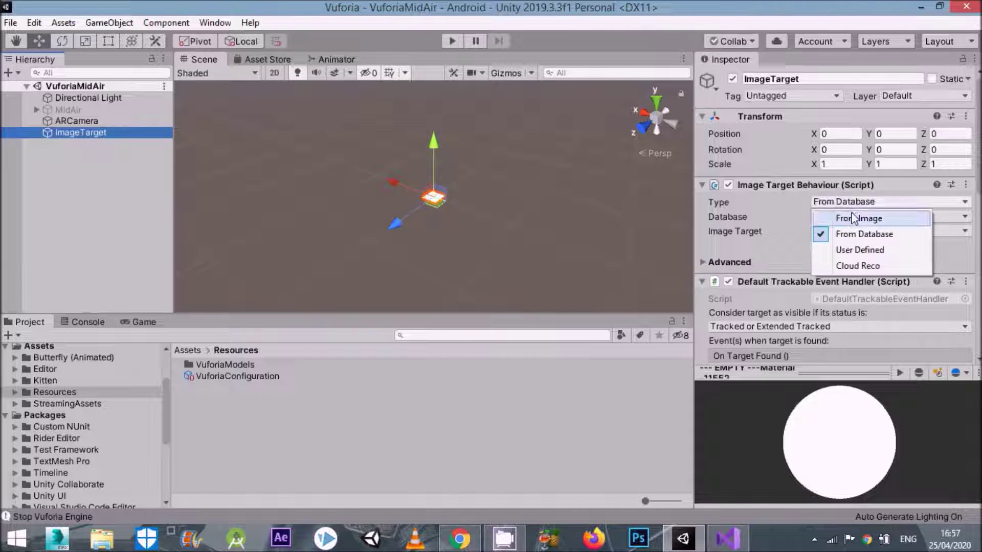
pyautogui.click(851, 231)
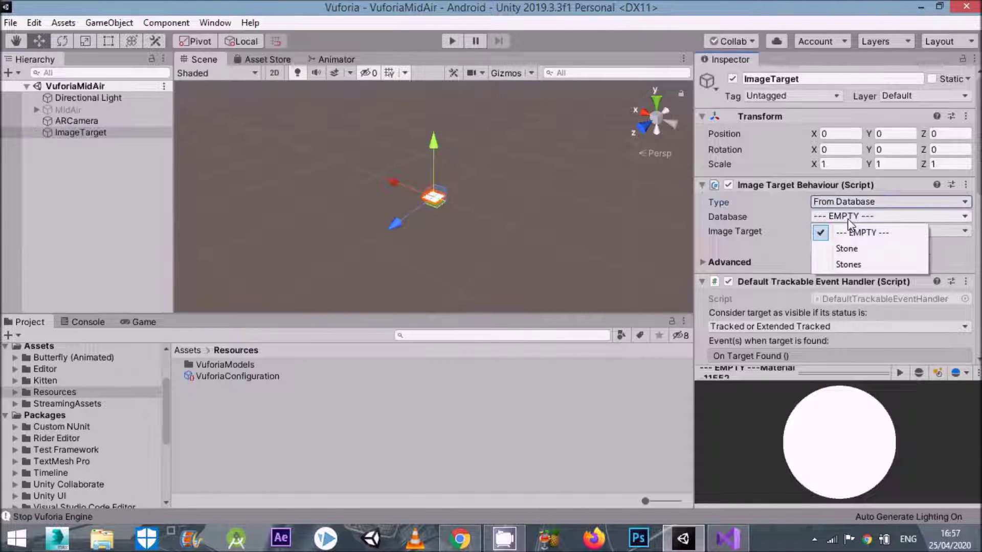
pyautogui.click(847, 249)
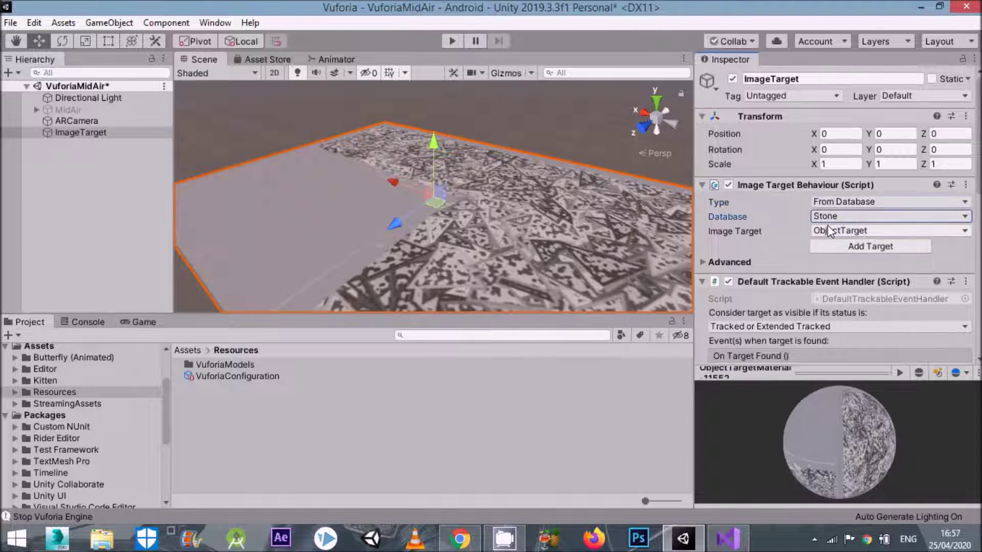
pyautogui.scroll(-3, 825, 242)
pyautogui.scroll(-6, 507, 225)
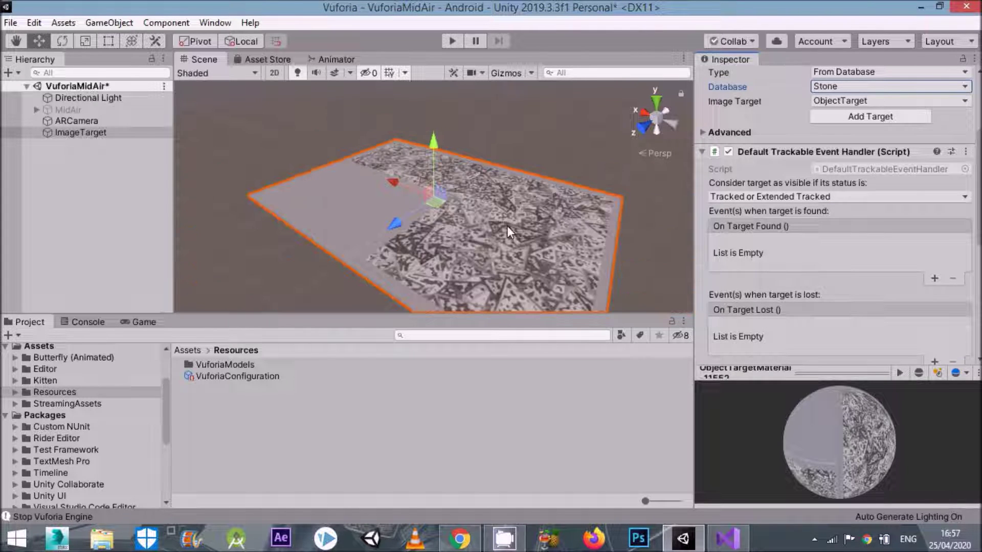
pyautogui.hotkey('ctrl', 's')
pyautogui.keyDown('alt'); pyautogui.moveTo(522, 226); pyautogui.dragTo(432, 245); pyautogui.keyUp('alt')
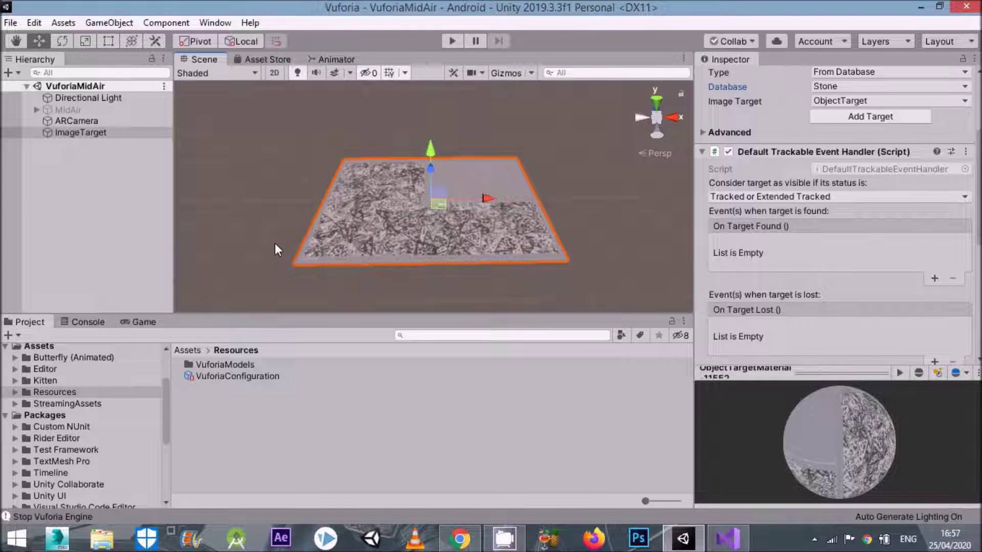
# - Bring the Elephant folder from the desktop into the Unity project's assets and open it there
pyautogui.click(26, 187)
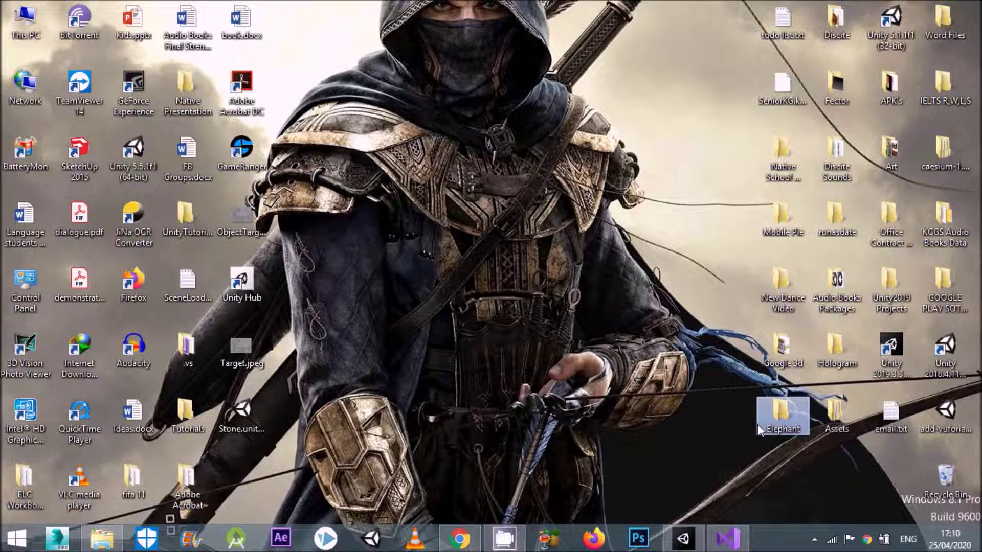
pyautogui.doubleClick(758, 431)
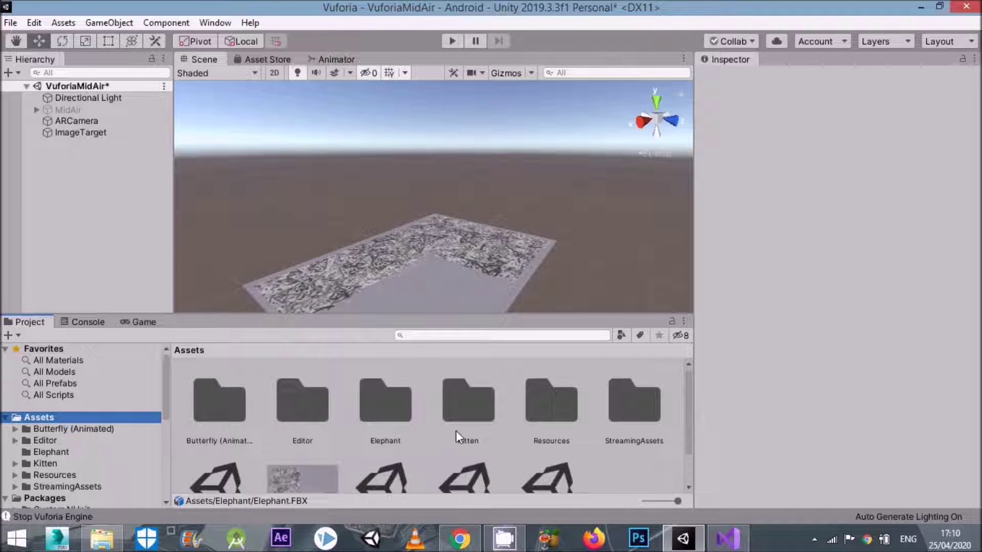
pyautogui.doubleClick(382, 403)
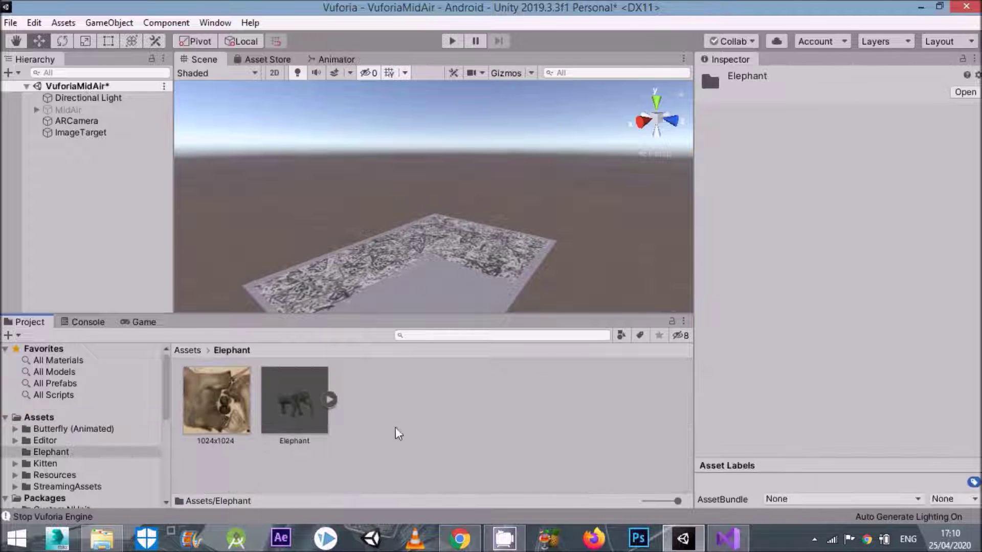
# - Set the Elephant model's rig animation type to Legacy, apply it, and show its animation import settings
pyautogui.click(299, 392)
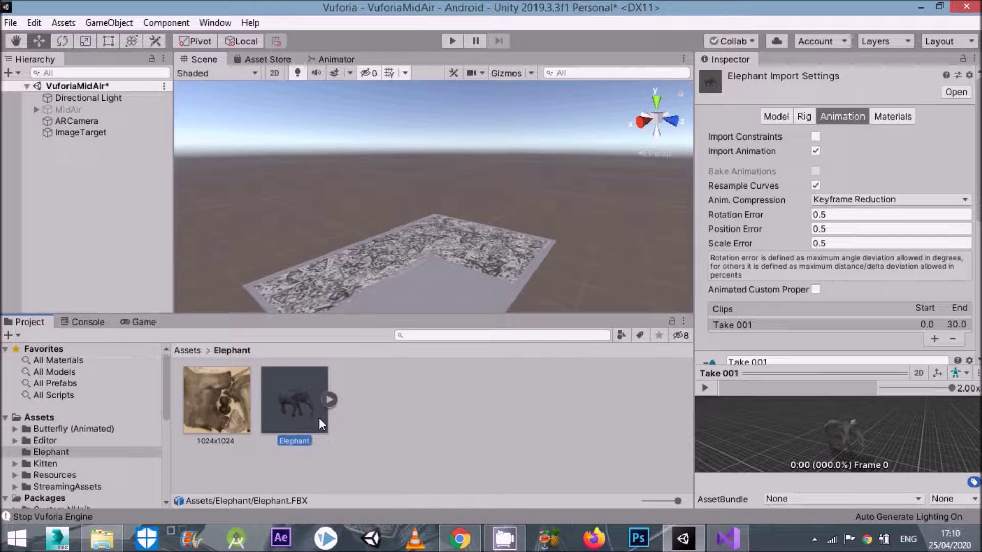
pyautogui.click(803, 116)
pyautogui.click(838, 137)
pyautogui.click(848, 169)
pyautogui.click(964, 191)
pyautogui.click(843, 116)
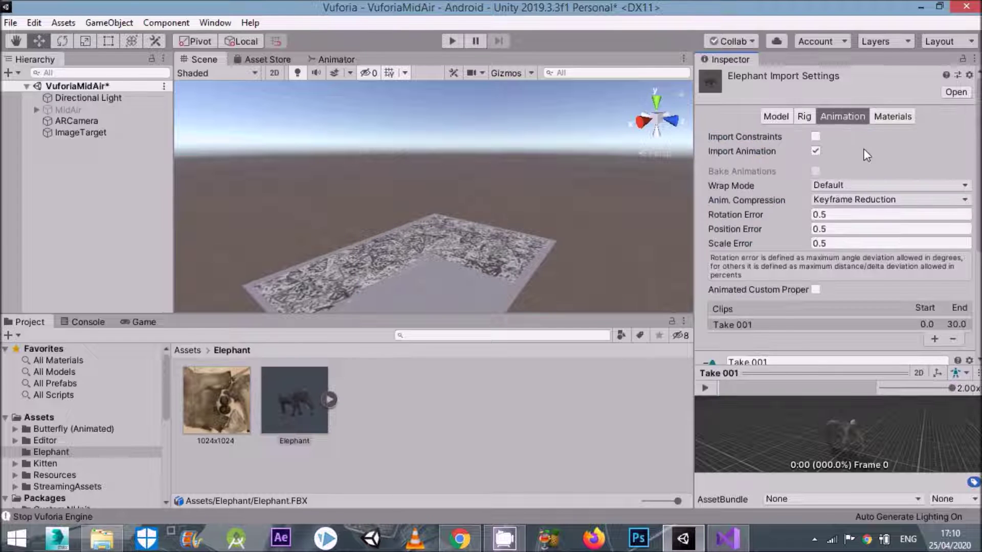
# - Set the wrap mode of the Elephant's Take 001 clip to Loop and apply the import settings
pyautogui.click(835, 192)
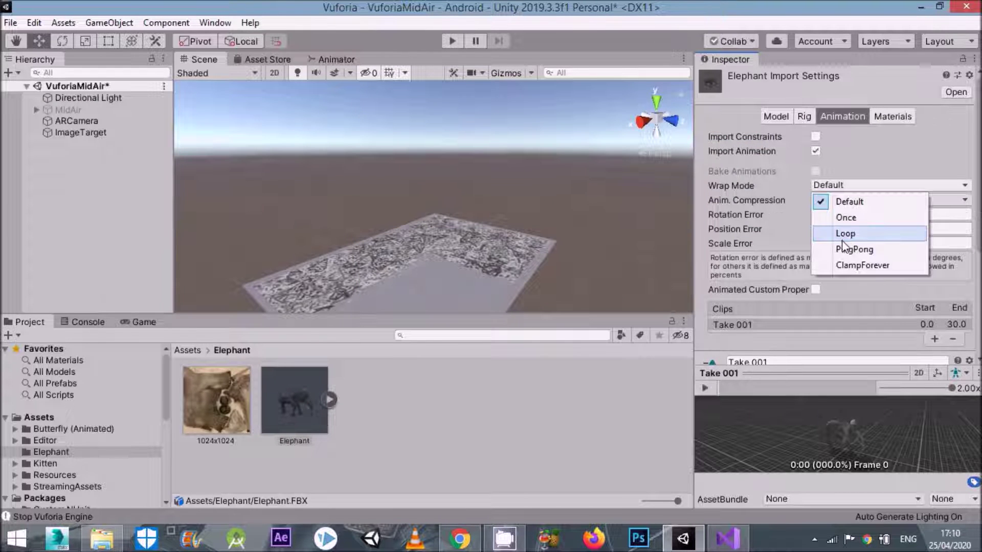
pyautogui.scroll(-5, 843, 246)
pyautogui.click(854, 304)
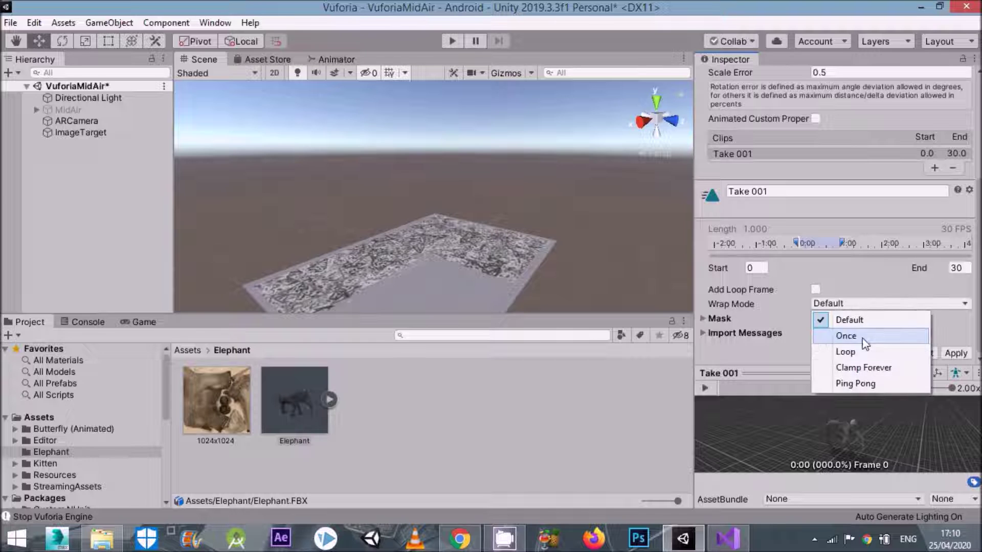
pyautogui.click(861, 352)
pyautogui.click(952, 353)
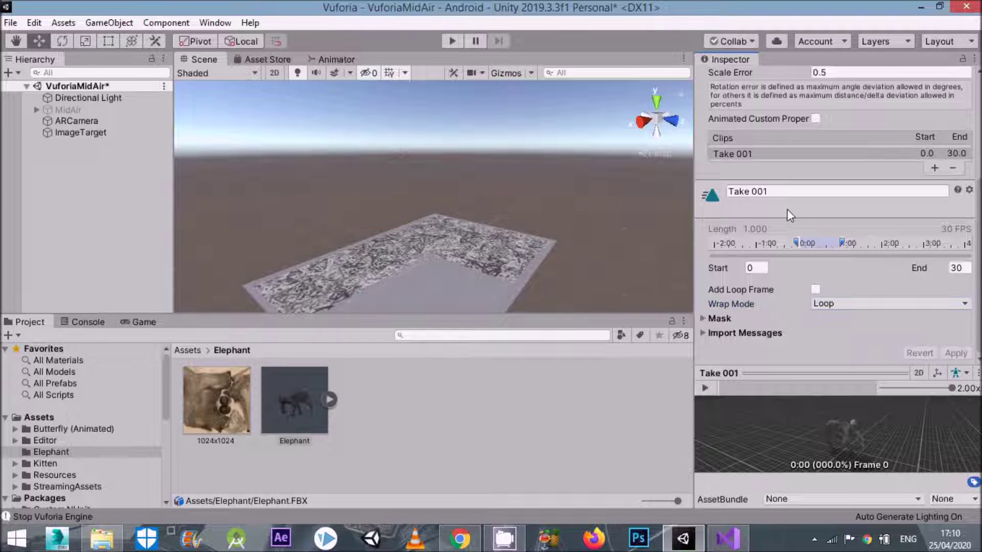
# - Add the Elephant model to the scene hierarchy as a root object and save the scene
pyautogui.moveTo(311, 412); pyautogui.dragTo(91, 177)
pyautogui.scroll(-5, 326, 197)
pyautogui.keyDown('alt'); pyautogui.moveTo(326, 197); pyautogui.dragTo(235, 292); pyautogui.keyUp('alt')
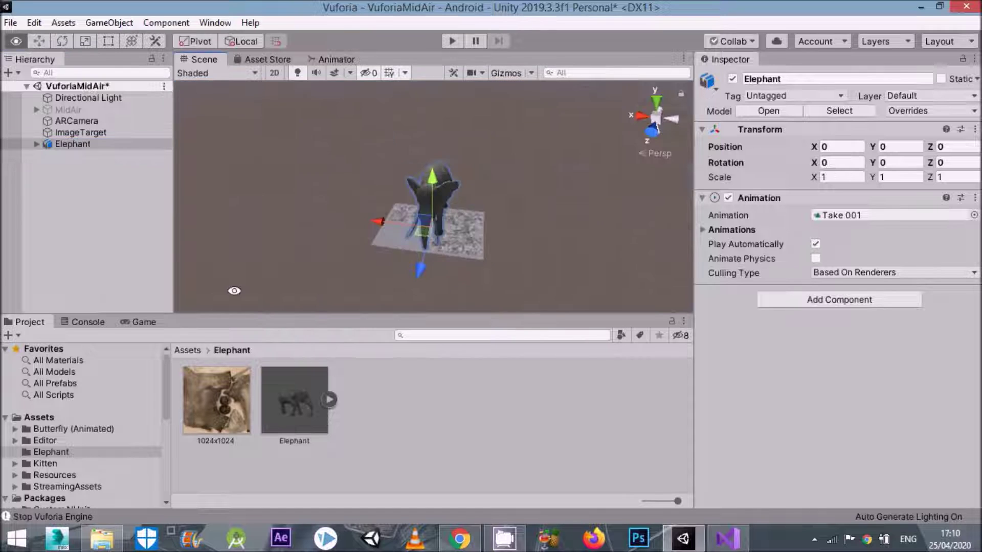
pyautogui.hotkey('ctrl', 's')
# - Apply the 1024x1024 texture to the elephant mesh as its material and set that material's shader to Mobile Diffuse
pyautogui.click(37, 144)
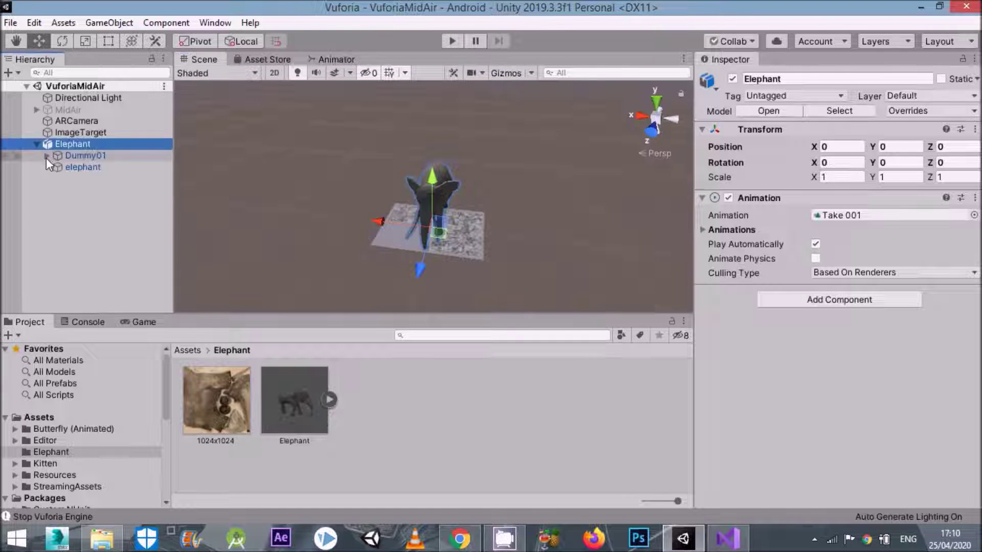
pyautogui.click(62, 167)
pyautogui.scroll(-3, 888, 395)
pyautogui.moveTo(221, 410); pyautogui.dragTo(721, 491)
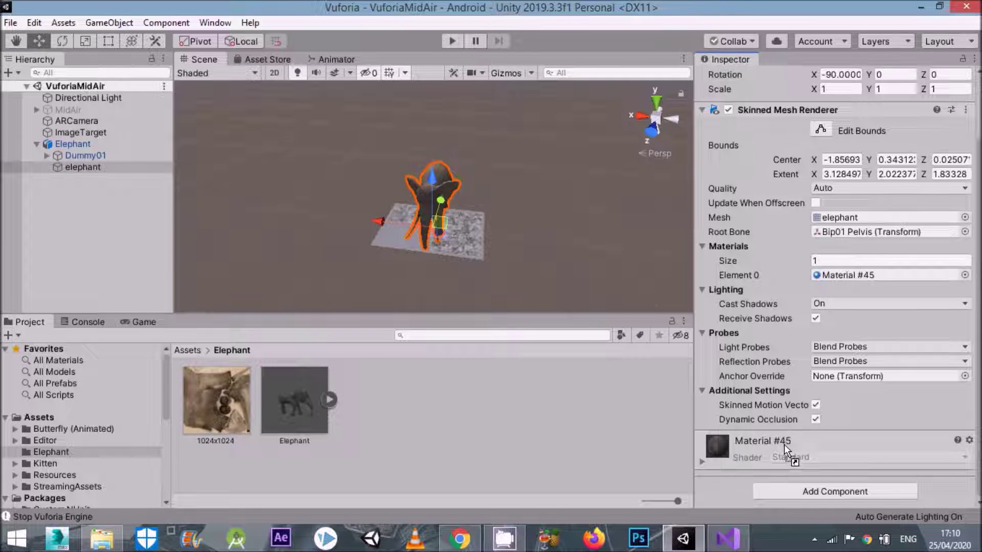
pyautogui.moveTo(783, 444); pyautogui.dragTo(784, 447)
pyautogui.click(789, 456)
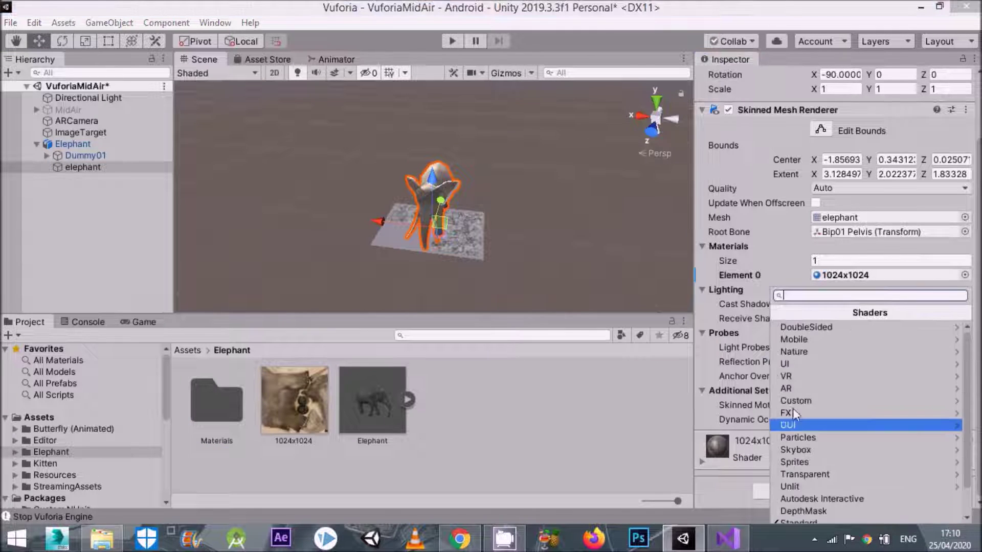
pyautogui.click(801, 339)
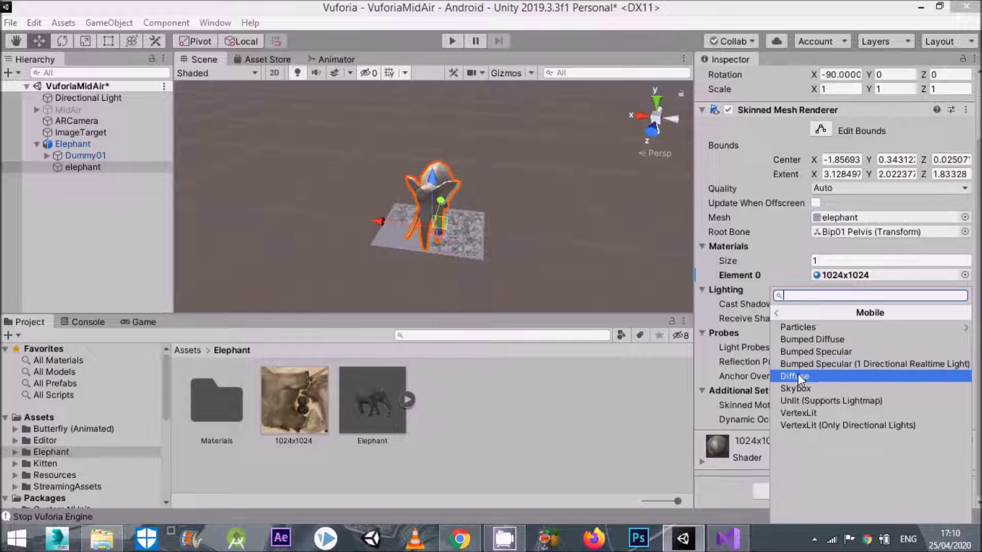
pyautogui.click(795, 376)
pyautogui.click(76, 202)
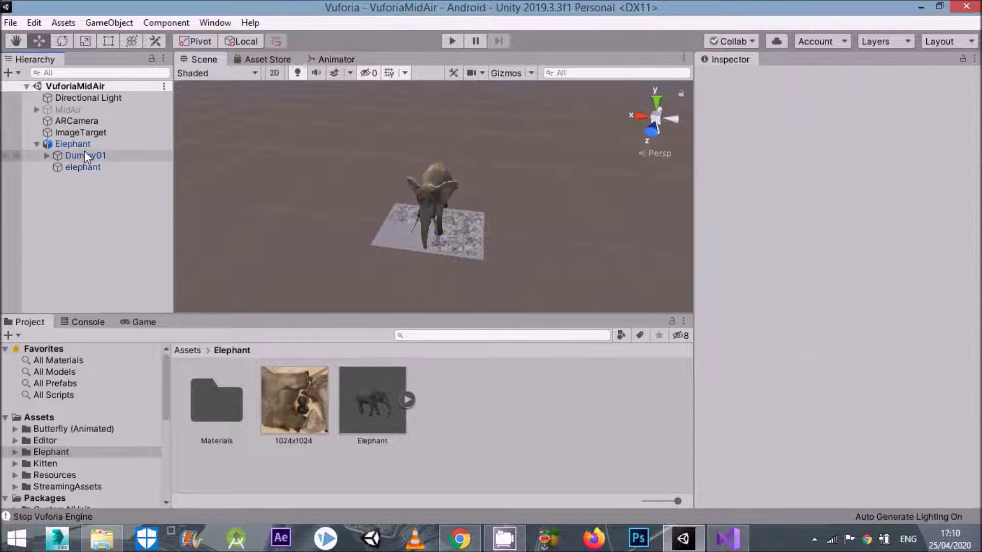
# - Make the Elephant a child of the ImageTarget in the hierarchy
pyautogui.click(90, 142)
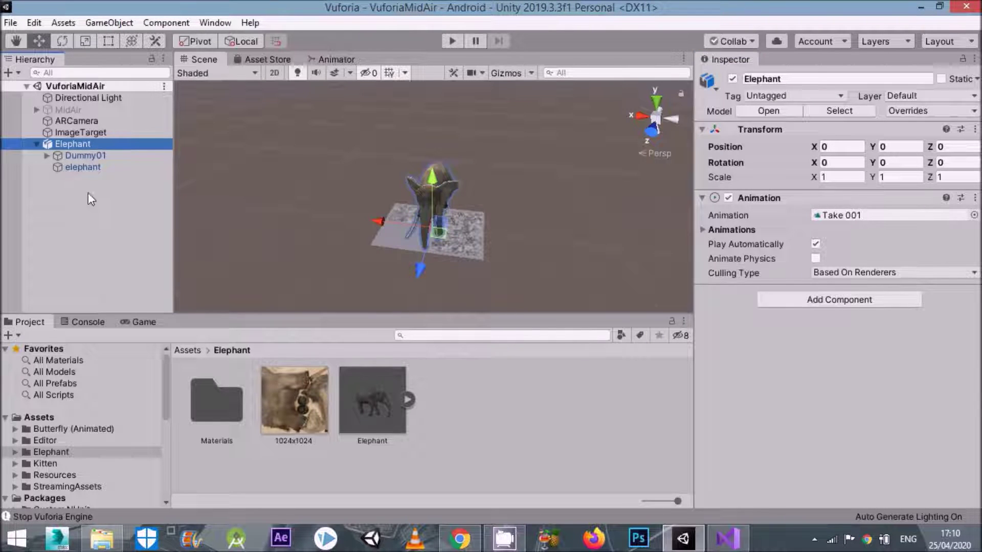
pyautogui.click(36, 144)
pyautogui.moveTo(39, 146); pyautogui.dragTo(79, 132)
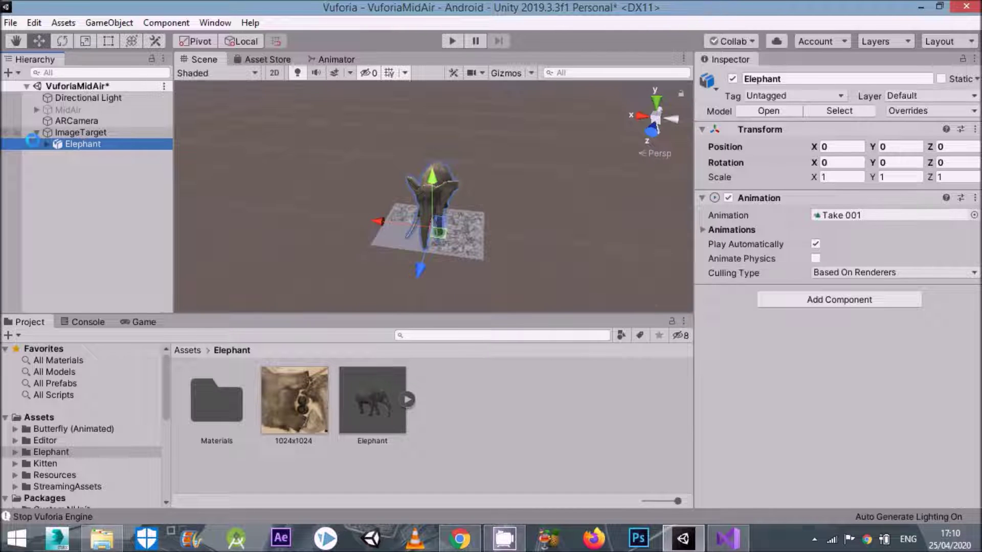
pyautogui.click(36, 133)
pyautogui.click(50, 162)
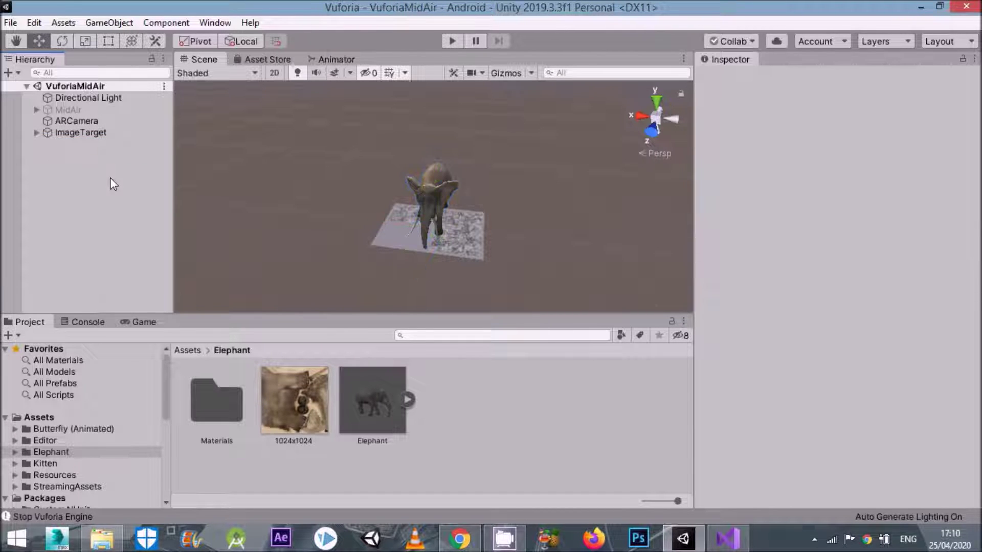
pyautogui.scroll(-3, 373, 182)
pyautogui.keyDown('alt'); pyautogui.moveTo(425, 201); pyautogui.dragTo(290, 186); pyautogui.keyUp('alt')
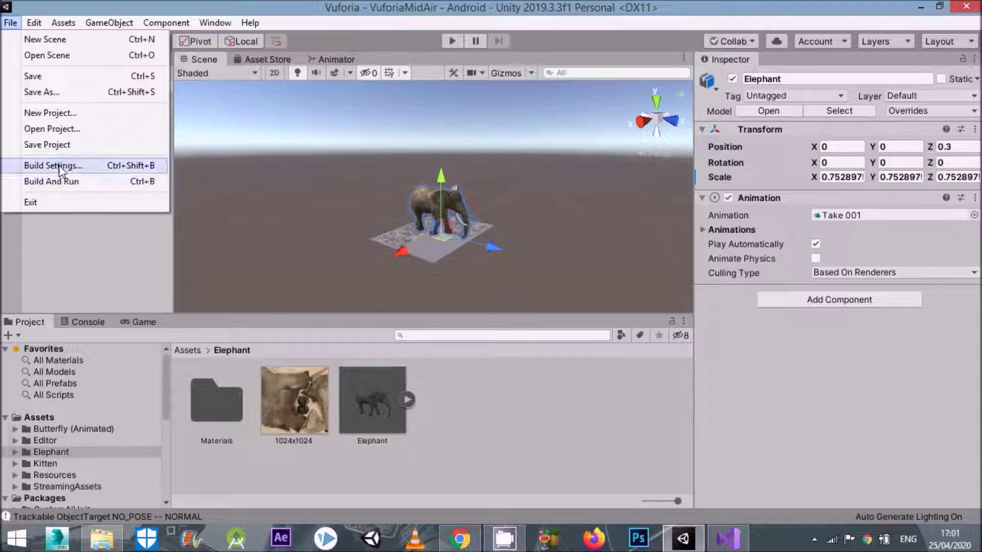
# - Open the build settings, choose the connected Samsung phone as the run device, and start Build And Run for Android
pyautogui.click(46, 165)
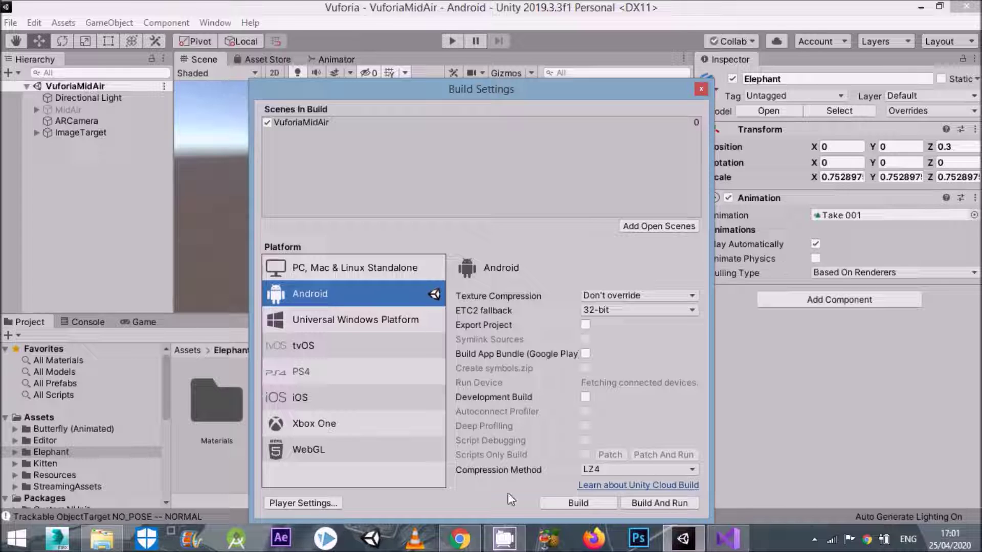
pyautogui.click(627, 382)
pyautogui.click(633, 432)
pyautogui.click(645, 503)
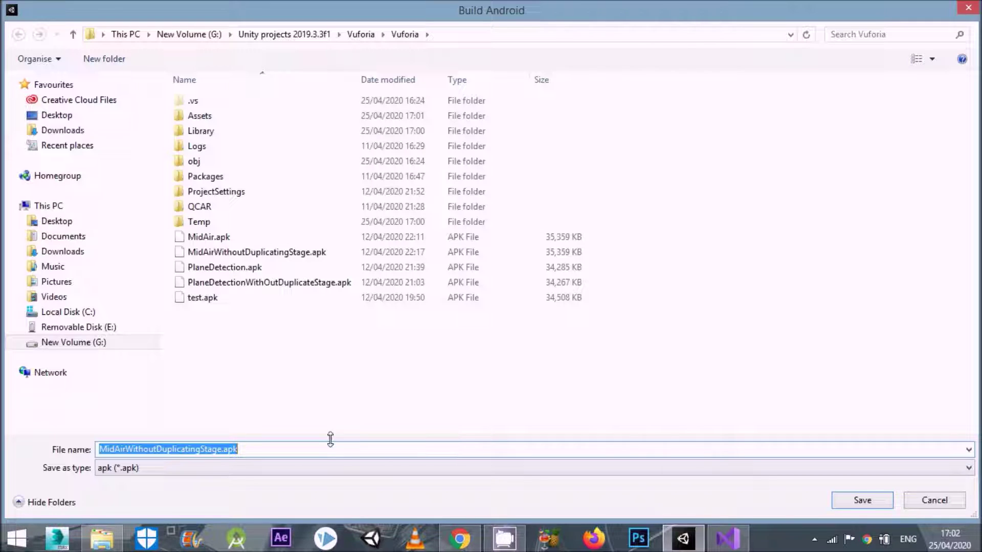
# - Name the build ImageTargetDataBase.apk and save it in the Vuforia project folder to run the build
pyautogui.click(208, 450)
pyautogui.moveTo(220, 449); pyautogui.dragTo(69, 444)
pyautogui.write('ImageTargetData')
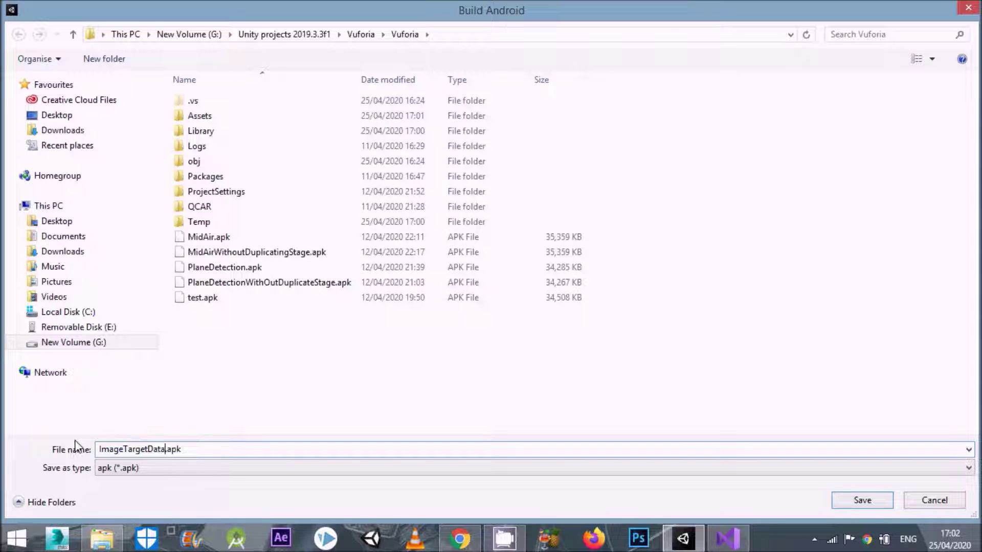
pyautogui.write('Base')
pyautogui.click(874, 499)
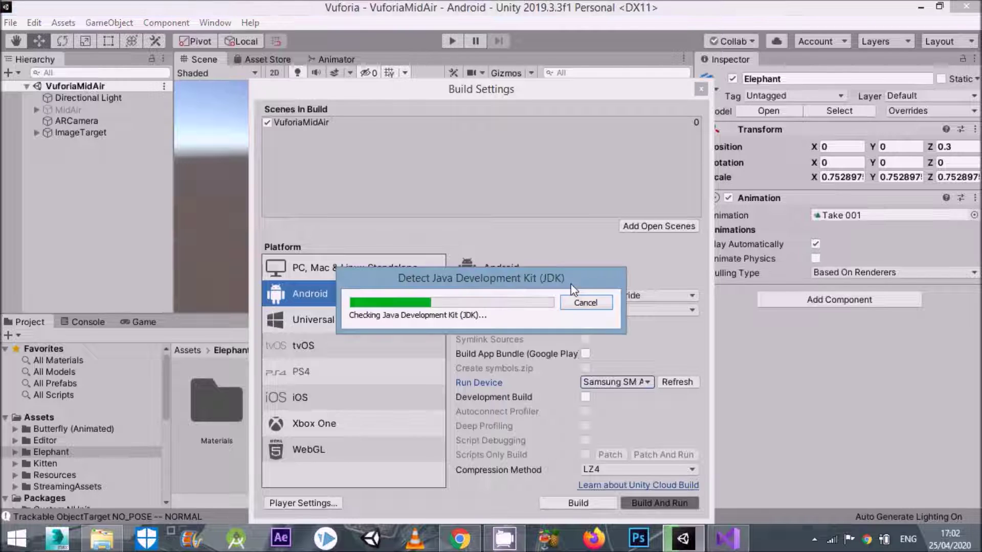
pyautogui.click(519, 298)
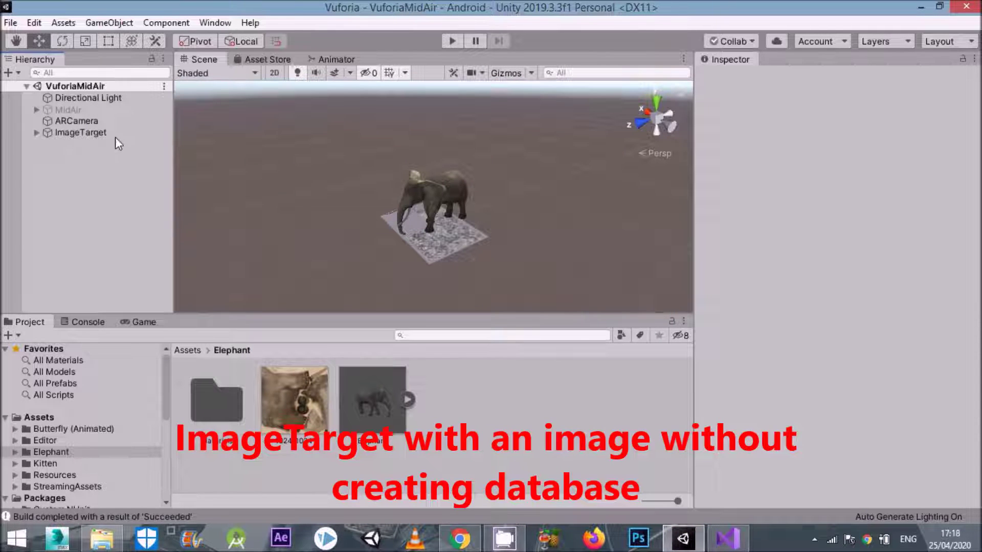
# - Set the ImageTarget's Image Target Behaviour type to From Image and save the scene
pyautogui.click(115, 136)
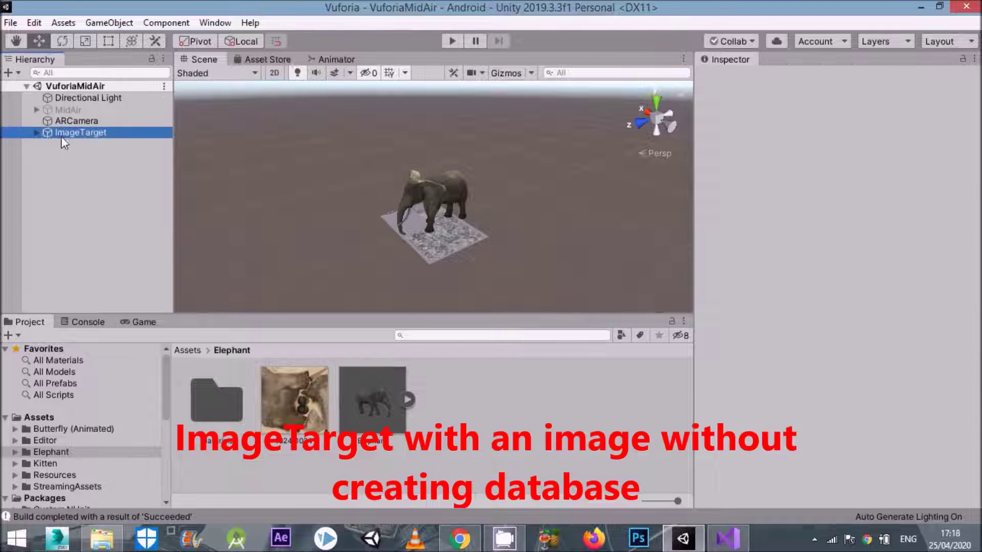
pyautogui.click(36, 133)
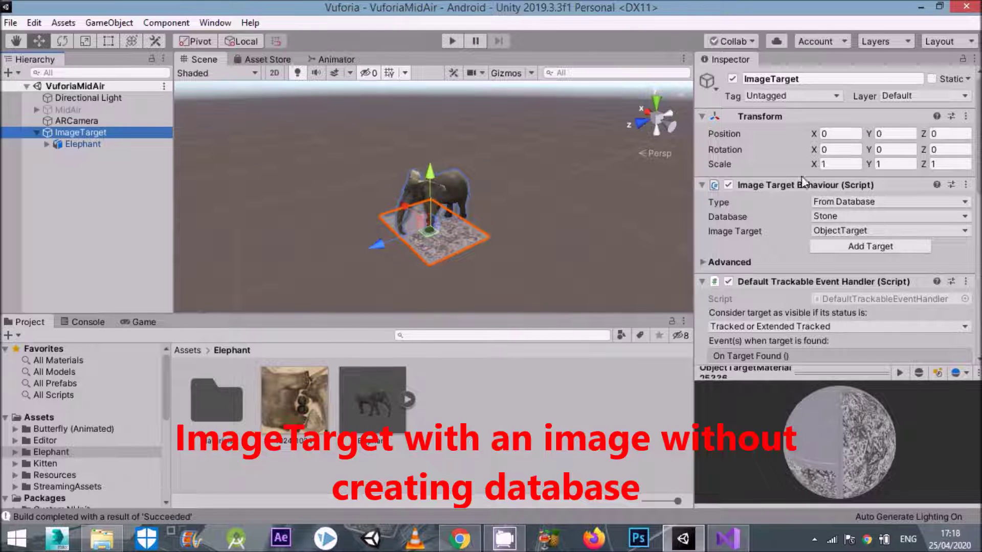
pyautogui.click(866, 200)
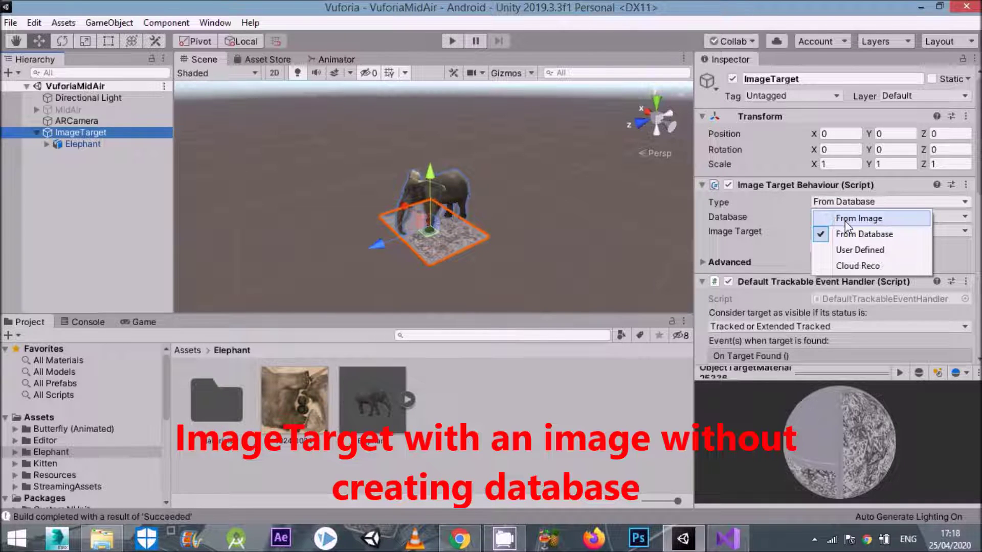
pyautogui.click(844, 218)
pyautogui.hotkey('ctrl', 's')
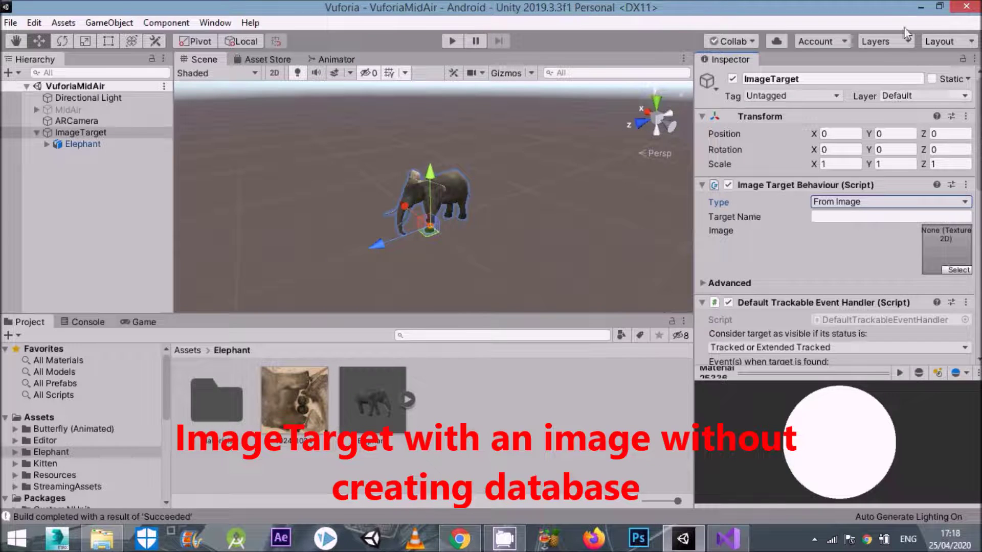
# - Bring the target picture into the project's Assets folder and assign the Target texture as the ImageTarget's image
pyautogui.click(920, 6)
pyautogui.moveTo(241, 353); pyautogui.dragTo(58, 417)
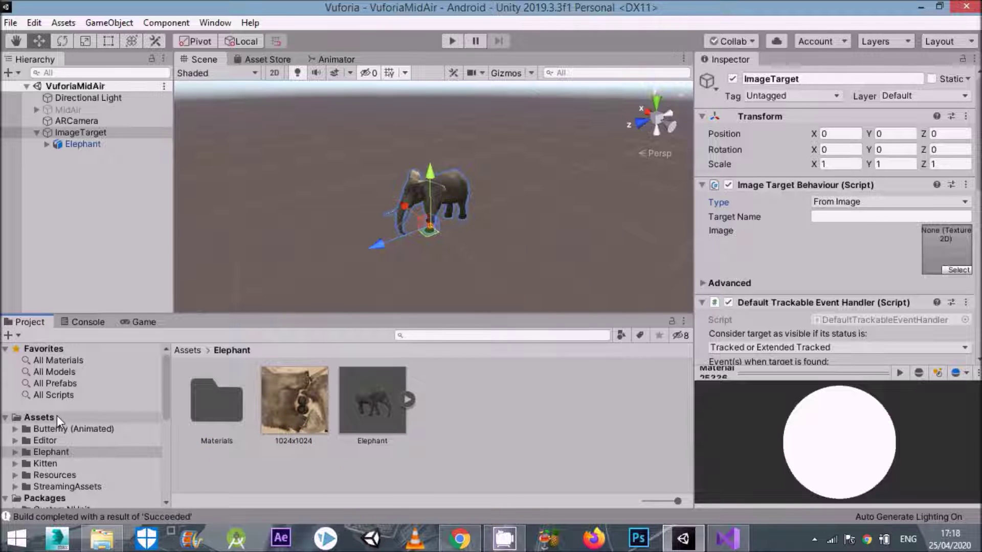
pyautogui.click(56, 416)
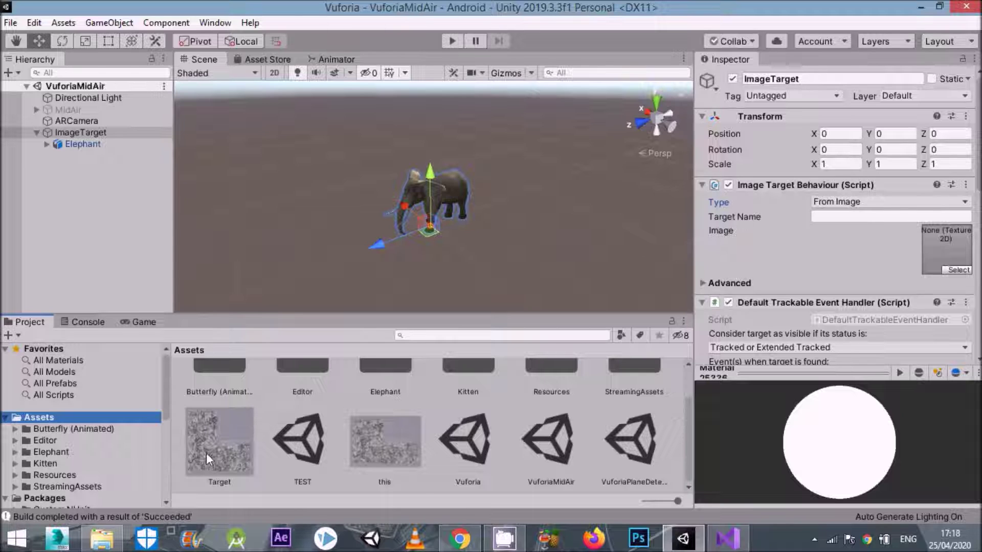
pyautogui.moveTo(224, 443); pyautogui.dragTo(948, 241)
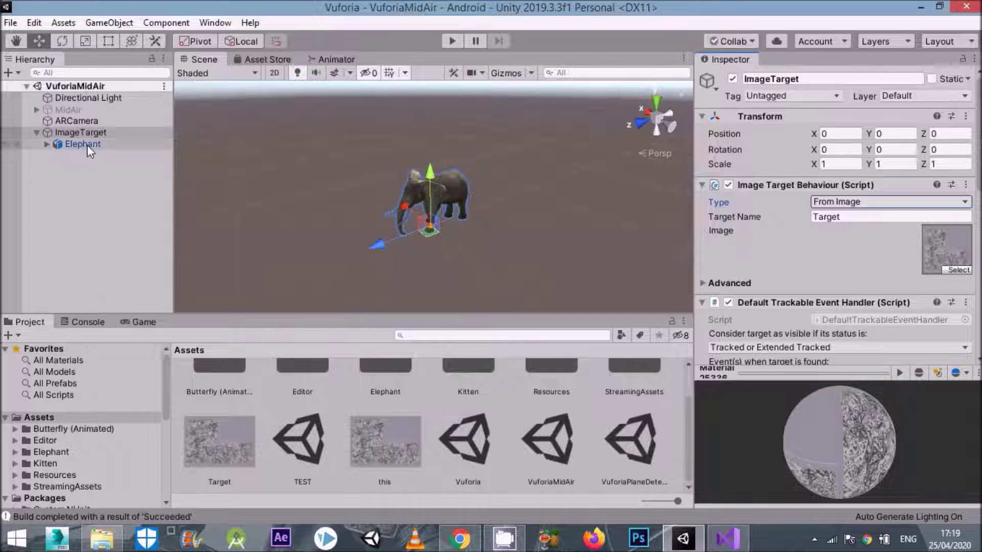
# - Adjust the Elephant's size over the image target with the Scale tool, return to the Move tool, and save the scene
pyautogui.doubleClick(76, 144)
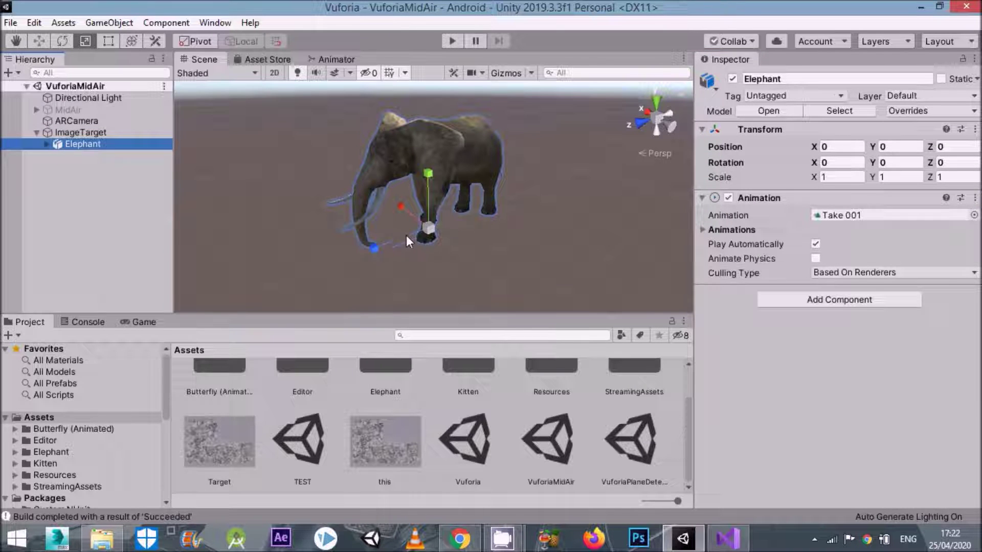
pyautogui.moveTo(416, 231); pyautogui.dragTo(404, 294)
pyautogui.moveTo(431, 223); pyautogui.dragTo(415, 271)
pyautogui.doubleClick(119, 146)
pyautogui.moveTo(434, 228); pyautogui.dragTo(377, 250)
pyautogui.doubleClick(84, 142)
pyautogui.hotkey('ctrl', 's')
pyautogui.click(39, 41)
pyautogui.hotkey('ctrl', 's')
pyautogui.click(105, 193)
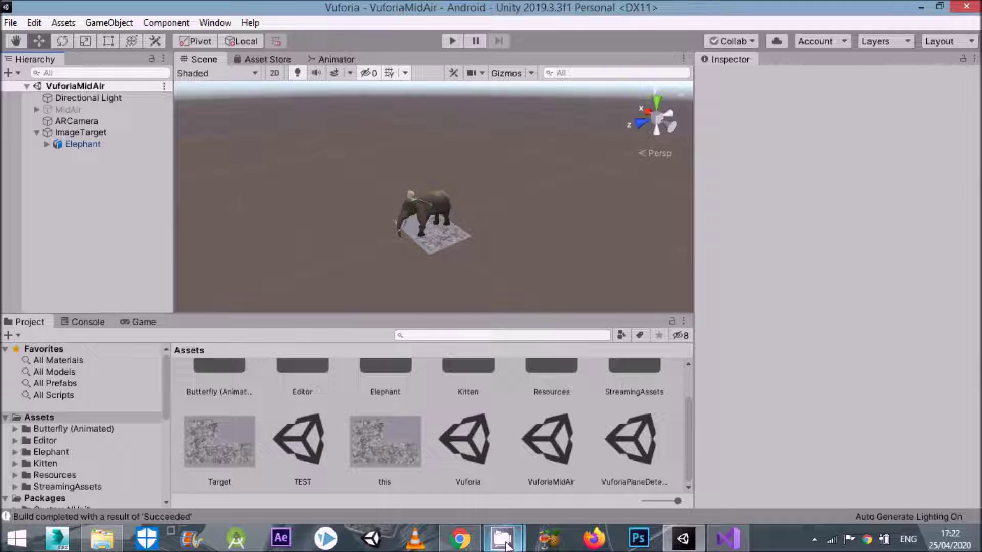
# - Review the ImageTarget and its Elephant child, then open the build settings and start Build And Run for Android
pyautogui.click(89, 132)
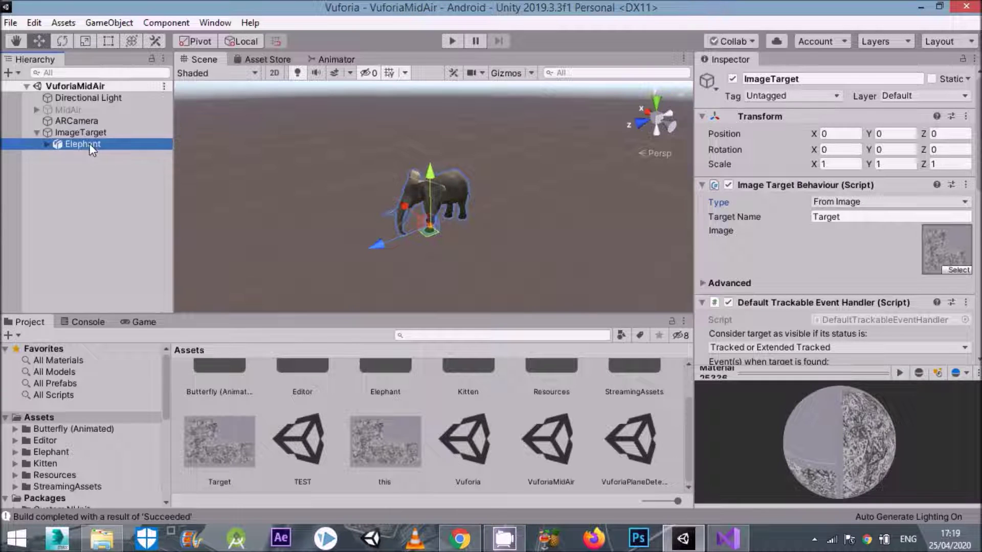
pyautogui.click(89, 144)
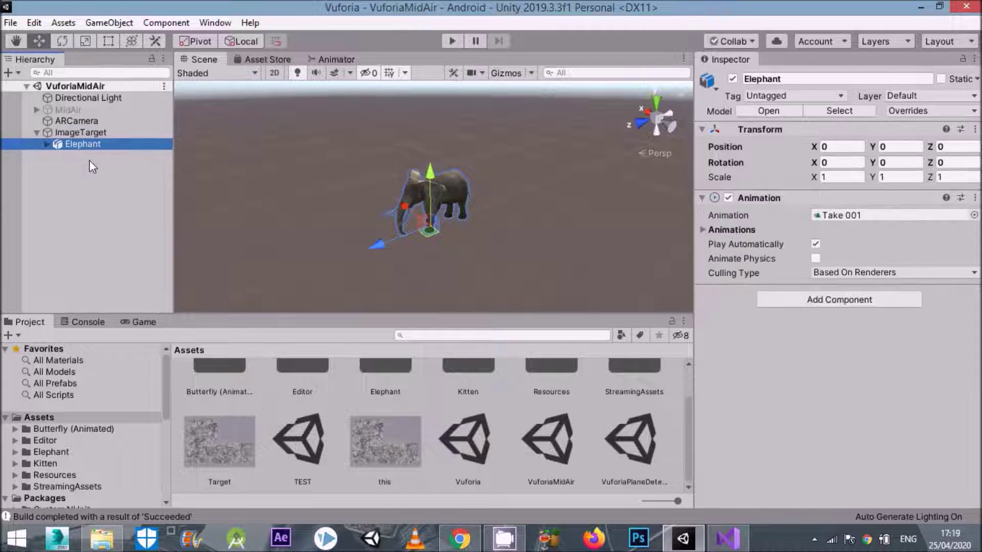
pyautogui.click(10, 23)
pyautogui.click(51, 167)
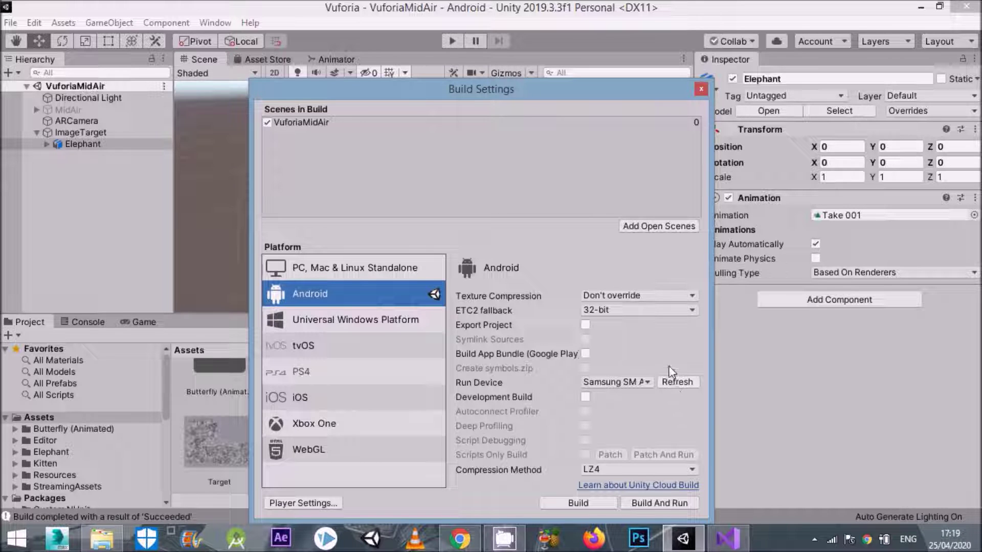
pyautogui.click(675, 503)
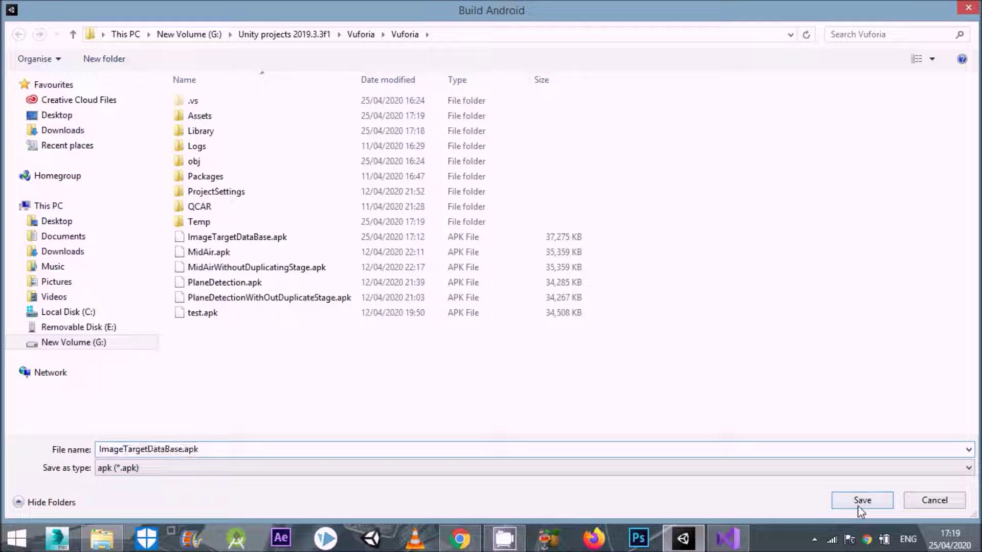
# - Decline overwriting ImageTargetDataBase.apk, change the file name's ending to FromImage, and save it in the Vuforia project folder to run the build
pyautogui.click(861, 500)
pyautogui.click(583, 274)
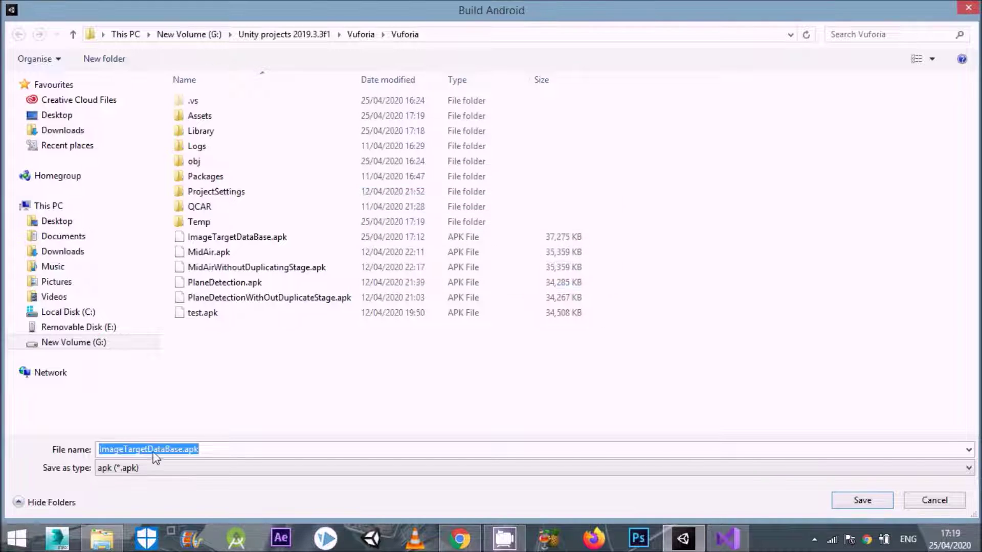
pyautogui.click(193, 453)
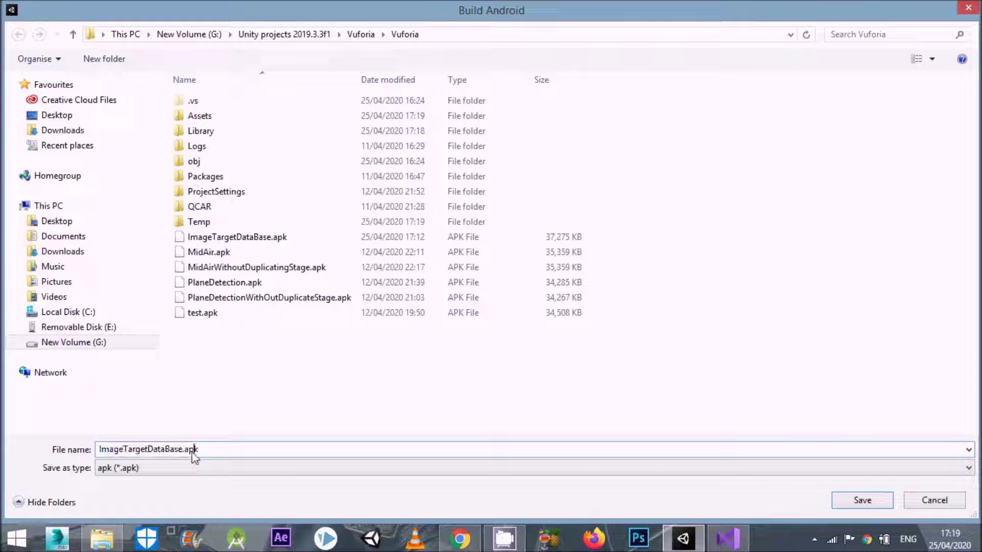
pyautogui.press('BackSpace')
pyautogui.press('BackSpace')
pyautogui.press('BackSpace')
pyautogui.press('BackSpace')
pyautogui.press('BackSpace')
pyautogui.press('BackSpace')
pyautogui.press('BackSpace')
pyautogui.press('BackSpace')
pyautogui.write('FromImage')
pyautogui.click(887, 500)
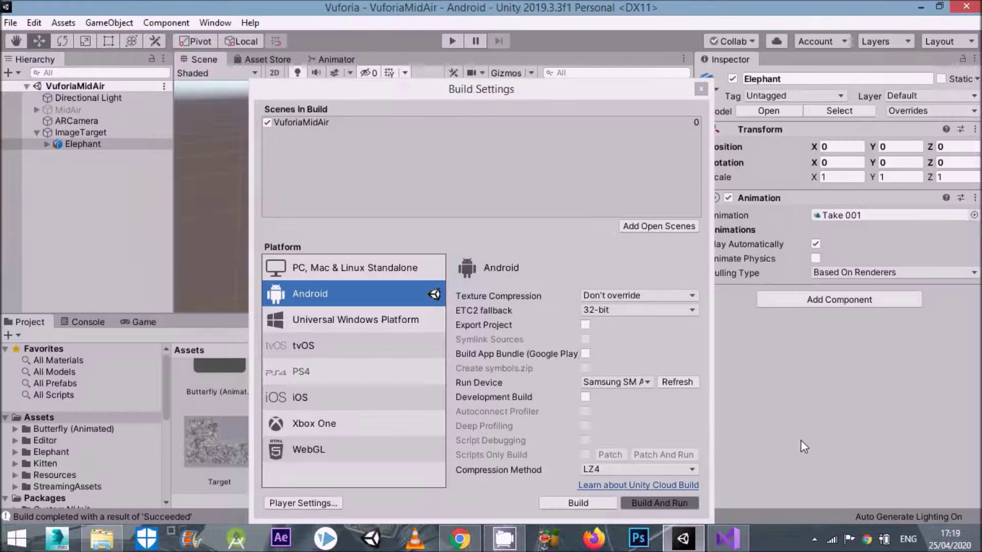
pyautogui.click(545, 302)
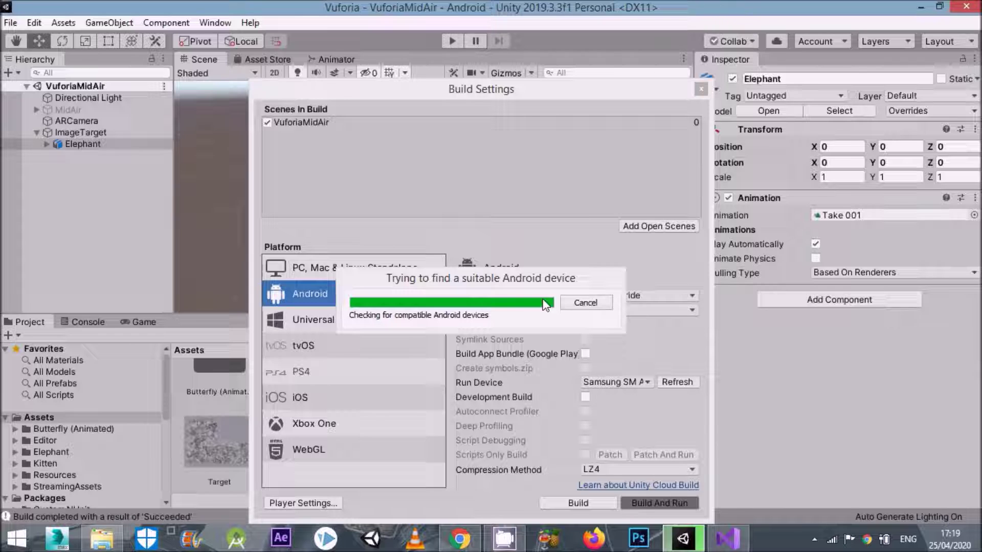